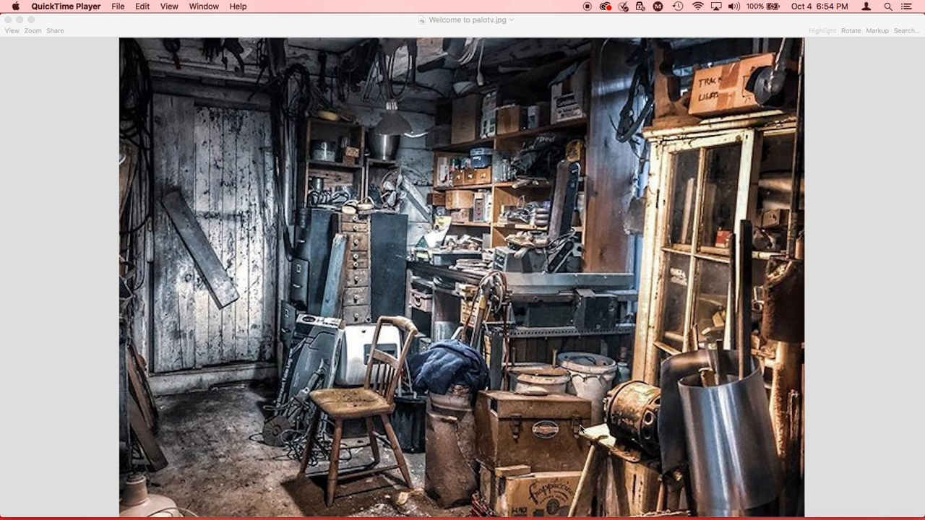
Switch to Pro Tools First and create a project named with the creator's name plus FoundSound, without cloud backup, discarding changes to the open project
mouse_move(591, 514)
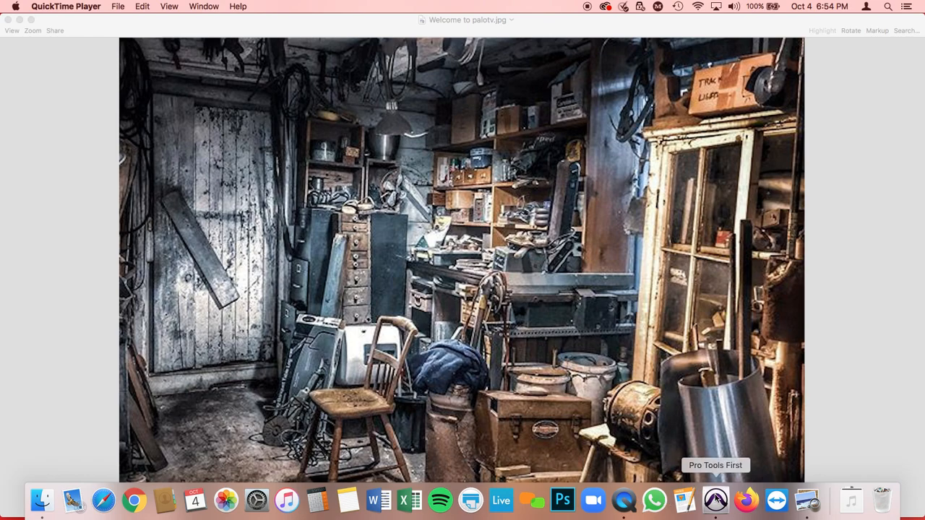
click(715, 501)
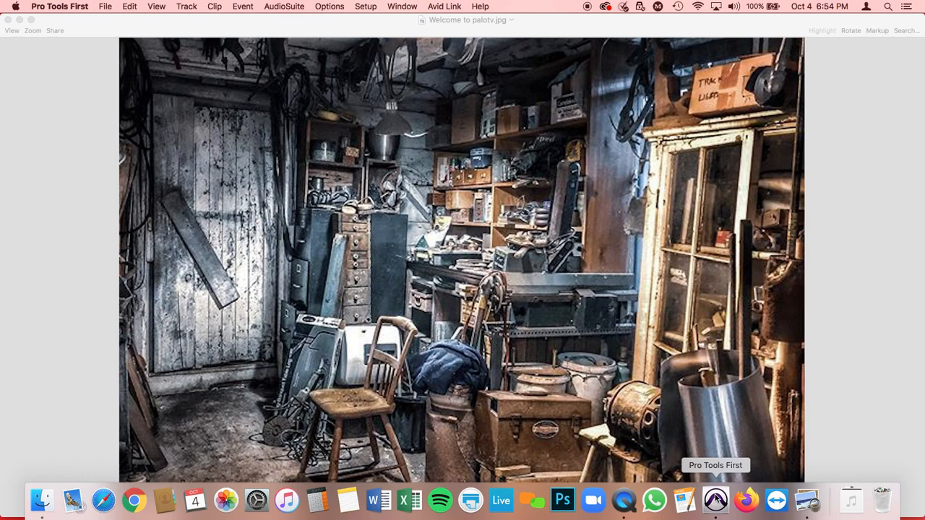
click(106, 8)
click(113, 26)
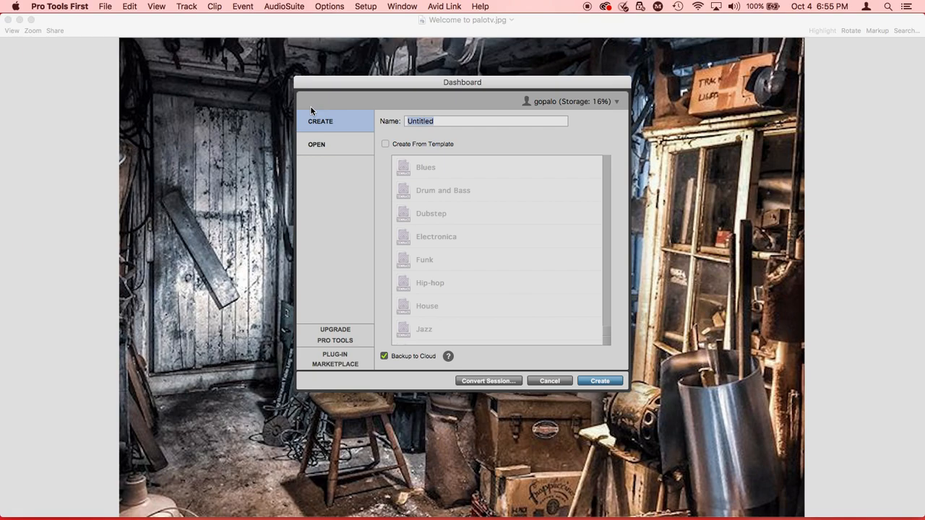
text(SRoitstein)
text(FoundSound)
click(386, 355)
click(602, 382)
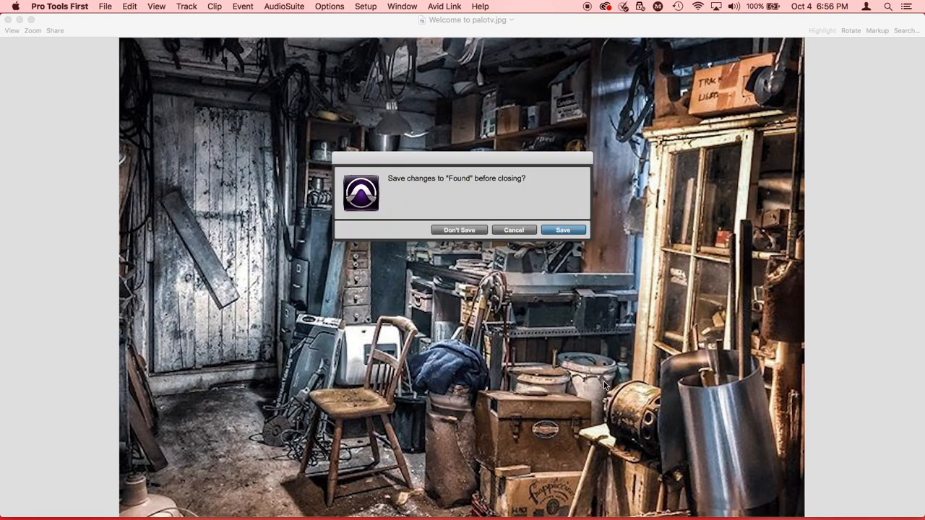
click(473, 230)
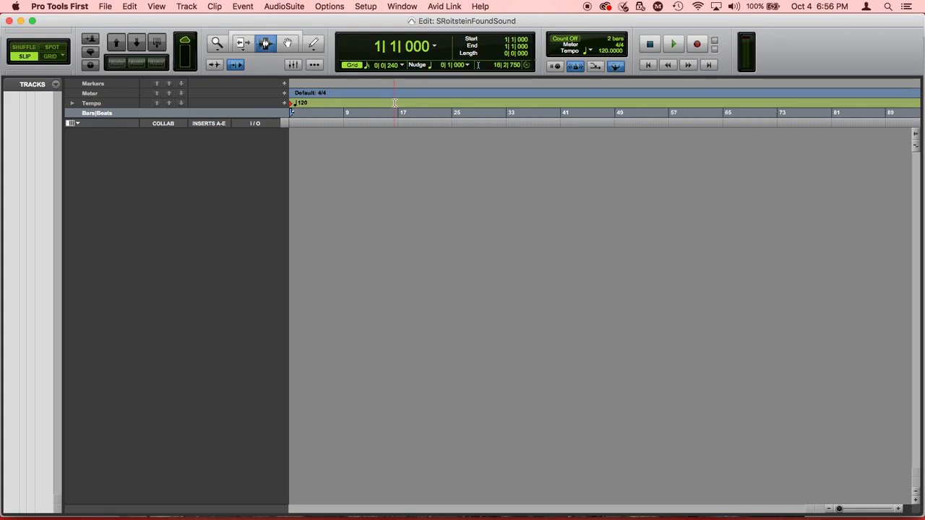
click(433, 48)
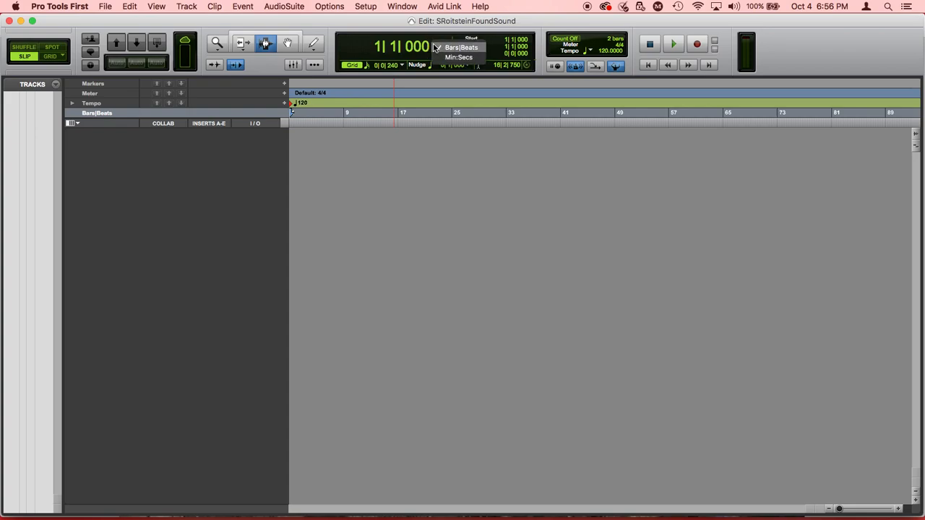
click(434, 47)
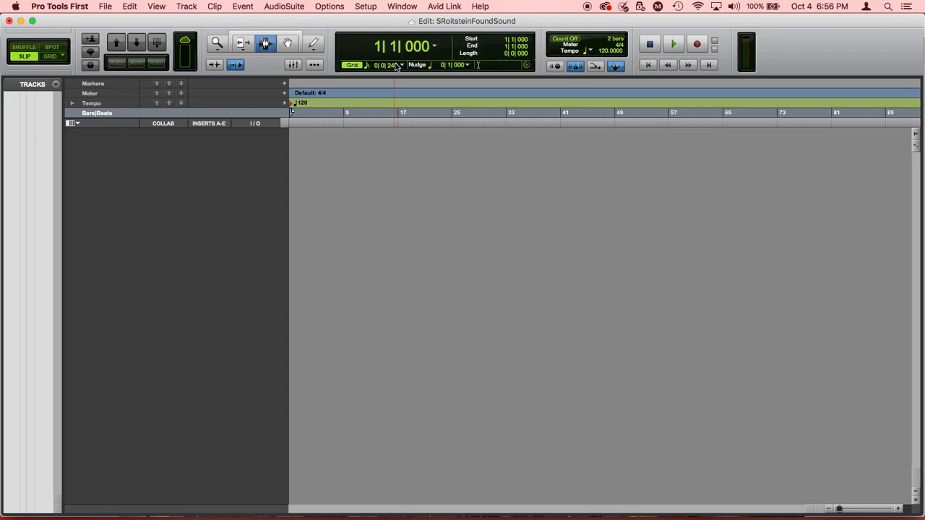
Show the Transport window and move it over the empty area below the track rows
click(405, 7)
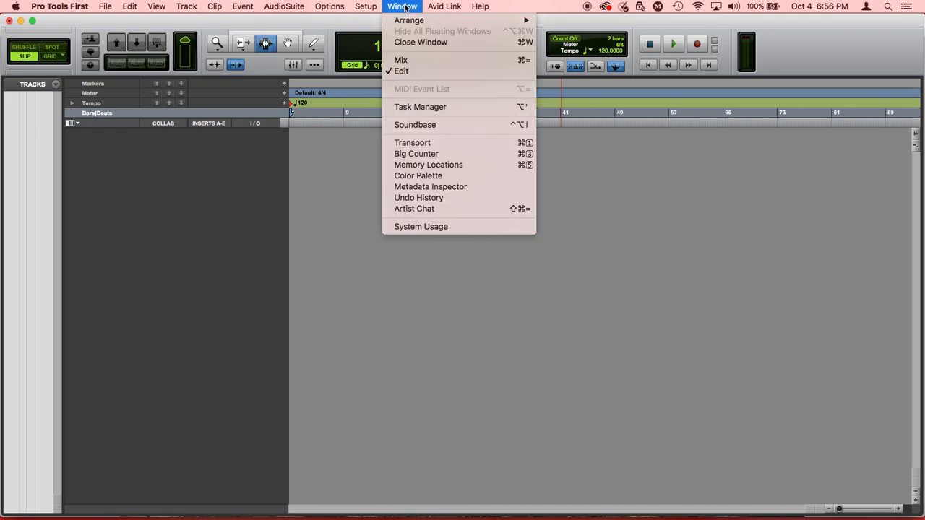
click(425, 143)
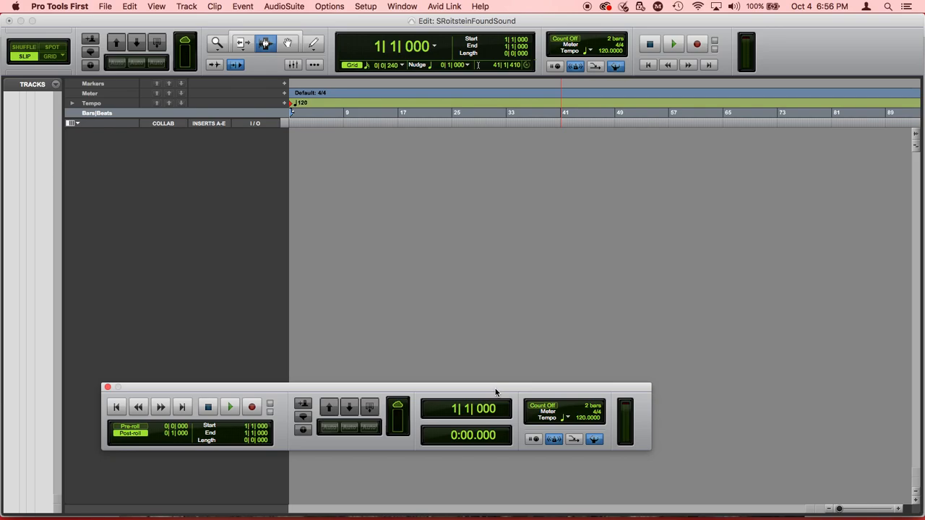
drag(498, 391, 625, 383)
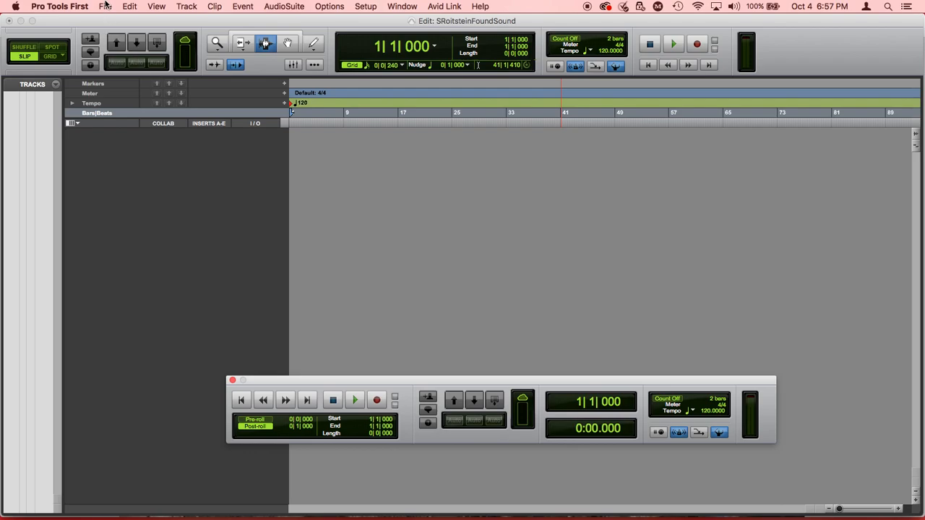
Import Found_Sound.mid from the Desktop onto new instrument tracks at the session start, including its tempo map
click(106, 7)
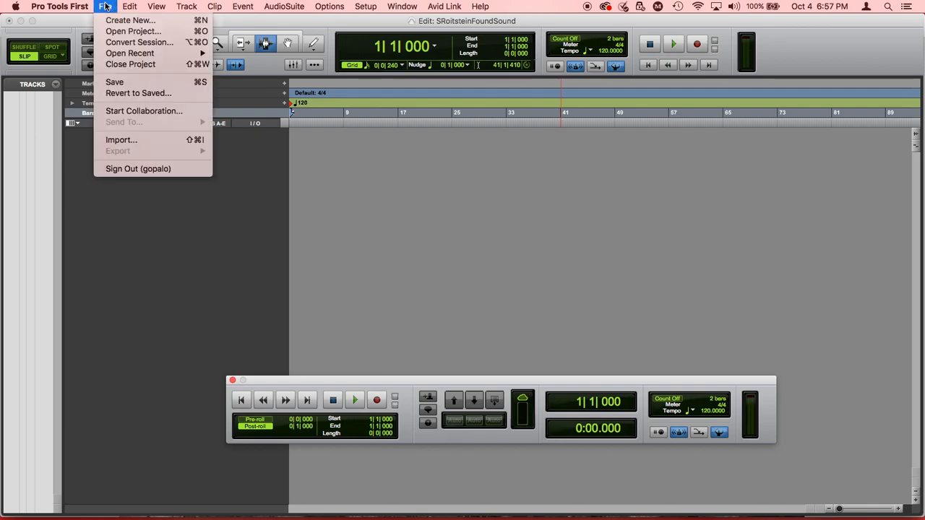
click(135, 139)
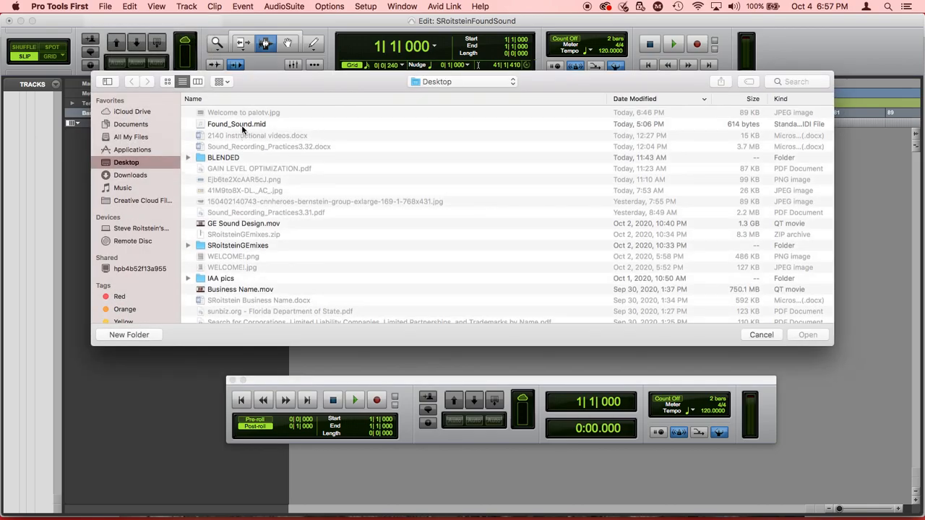
click(238, 125)
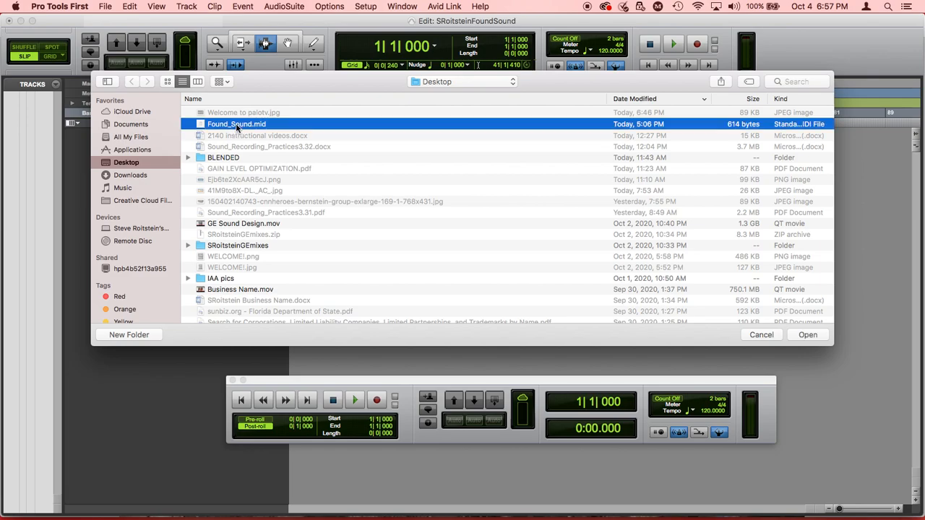
click(806, 335)
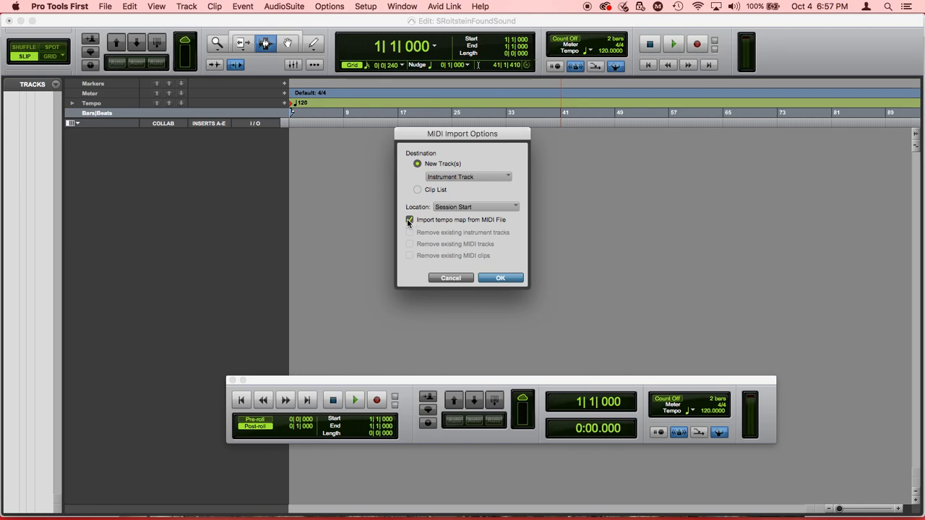
click(500, 278)
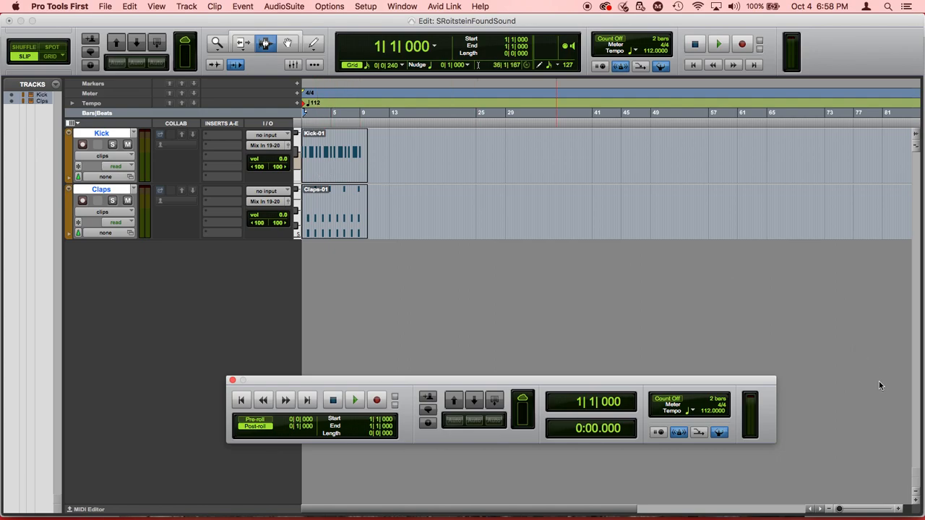
Insert the stereo Xpand!2 instrument on the Kick track and load Kicks Menu from 024 Drums into its part A
click(897, 509)
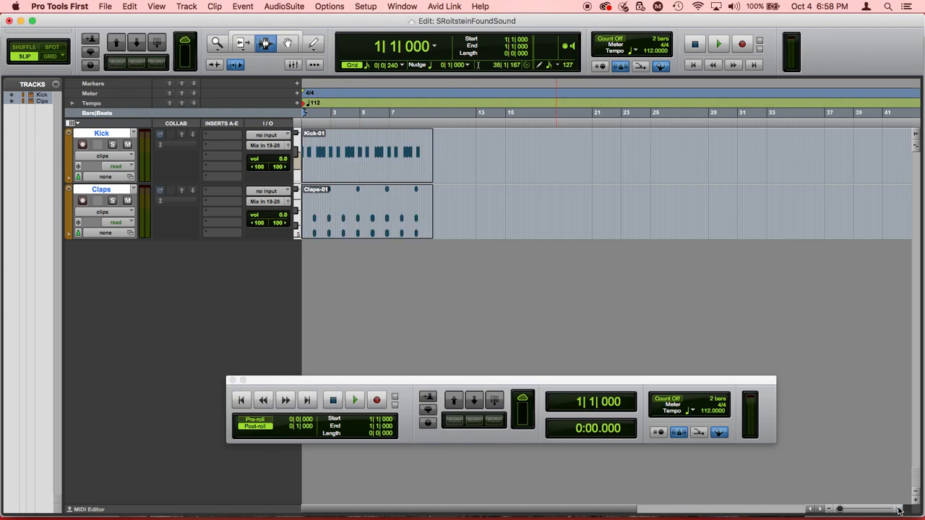
click(898, 508)
click(898, 509)
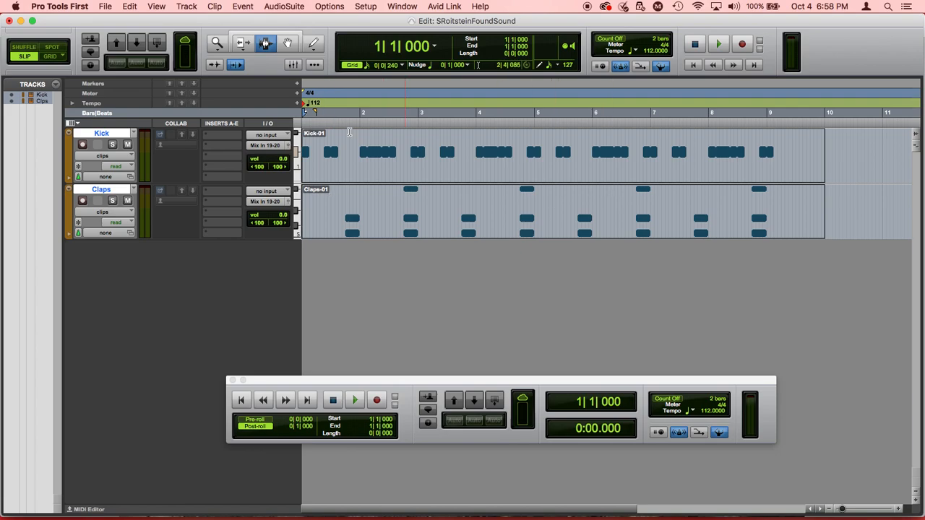
click(226, 135)
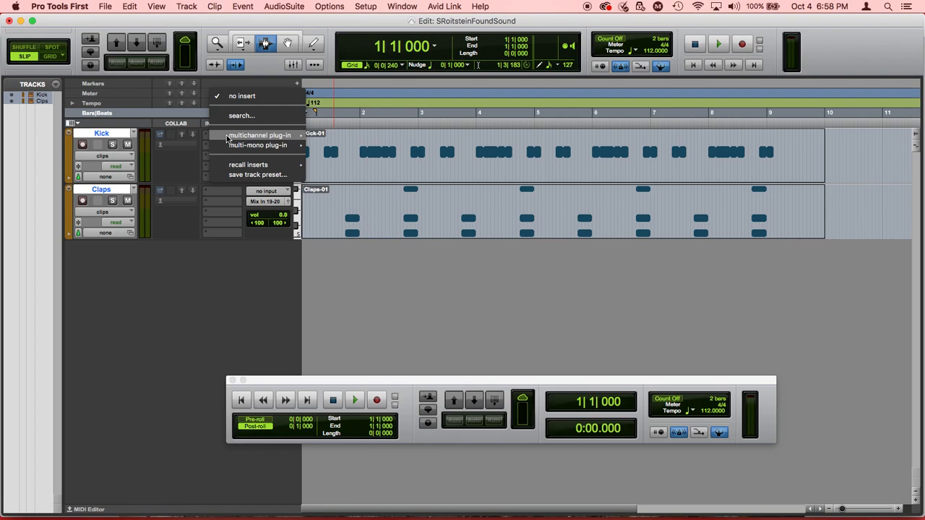
mouse_move(299, 136)
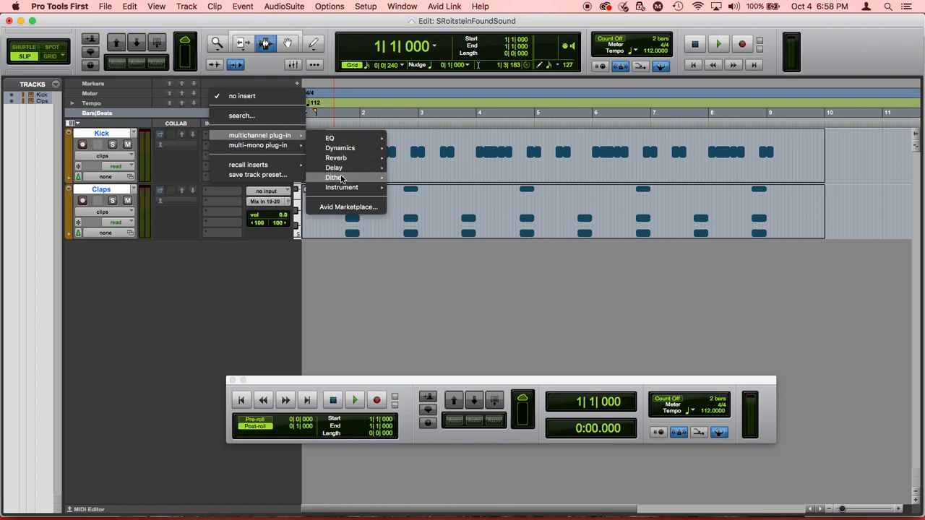
mouse_move(351, 187)
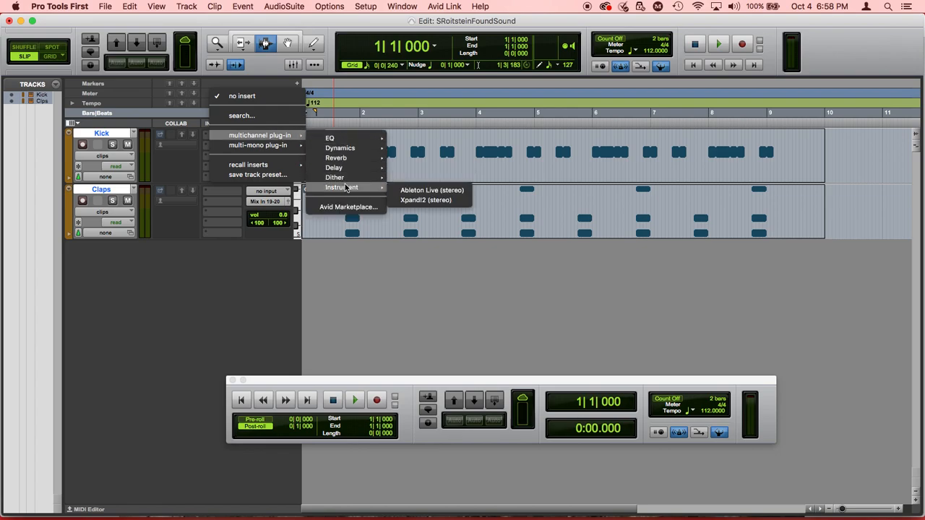
click(425, 200)
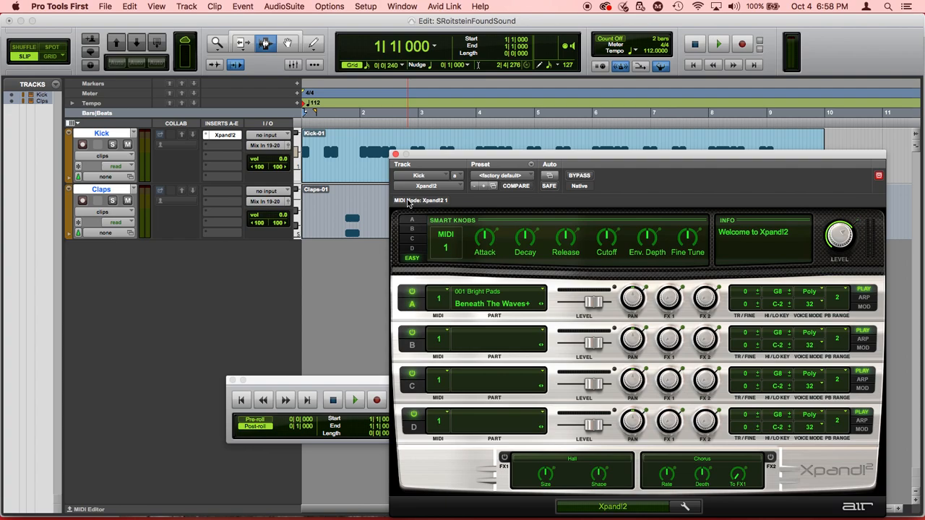
click(484, 304)
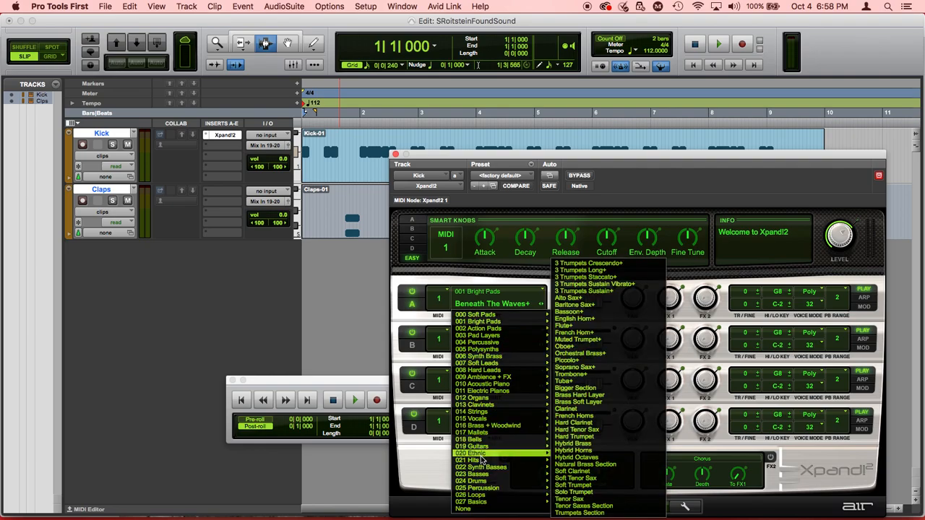
mouse_move(485, 481)
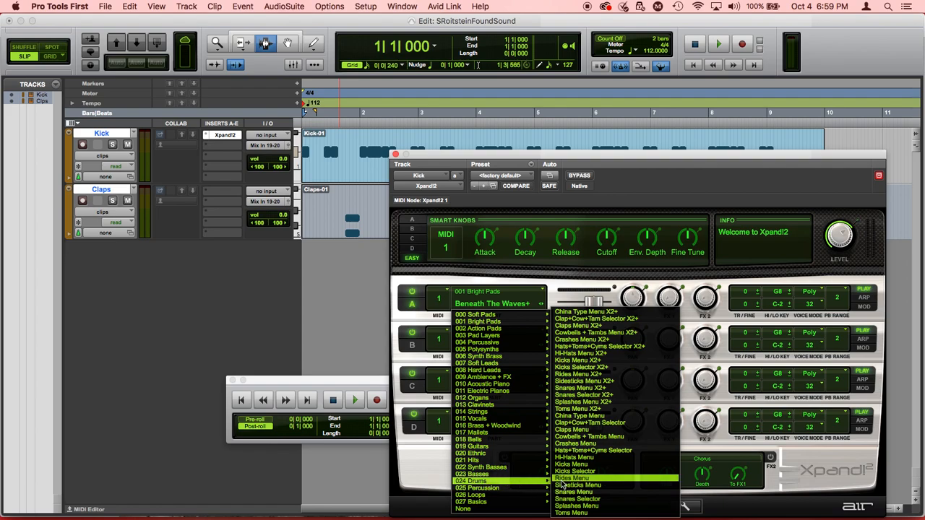
click(572, 466)
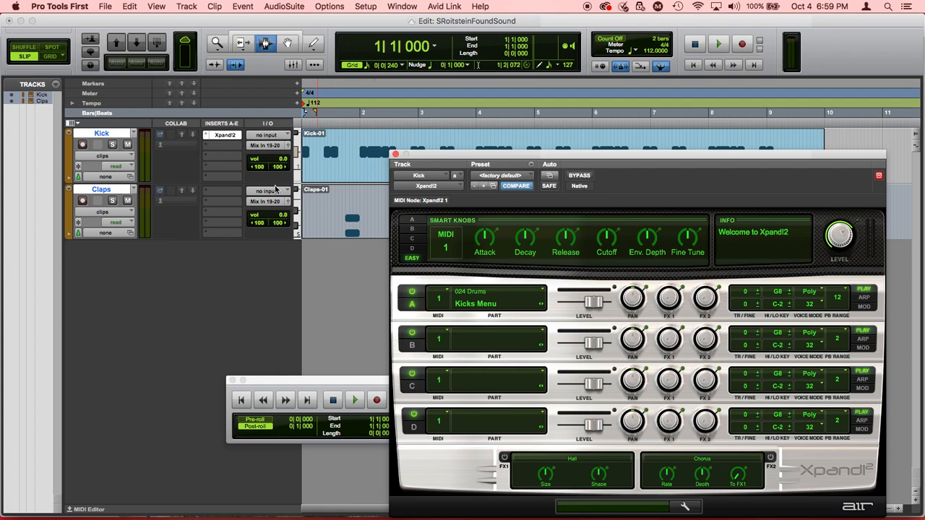
Insert the stereo Xpand!2 instrument on the Claps track, load Claps Menu from 024 Drums into part A, and close the plug-in window
click(220, 193)
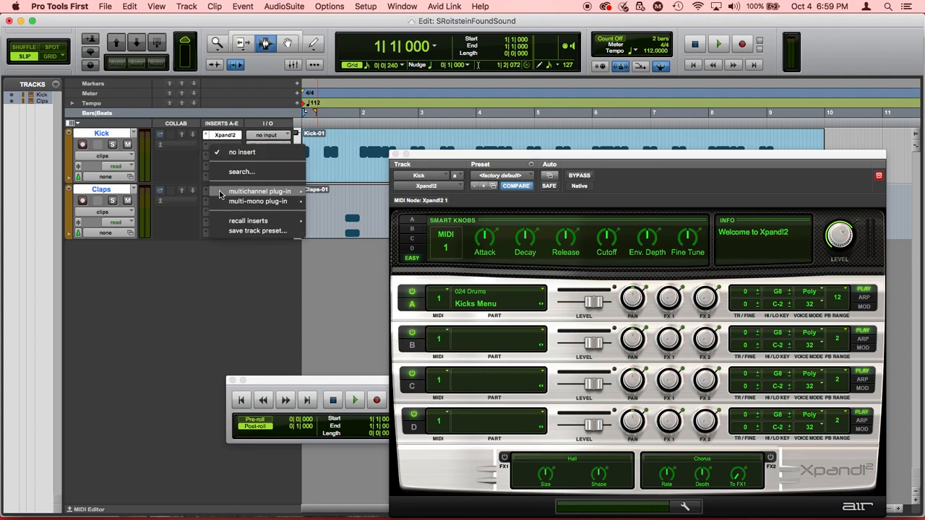
mouse_move(289, 193)
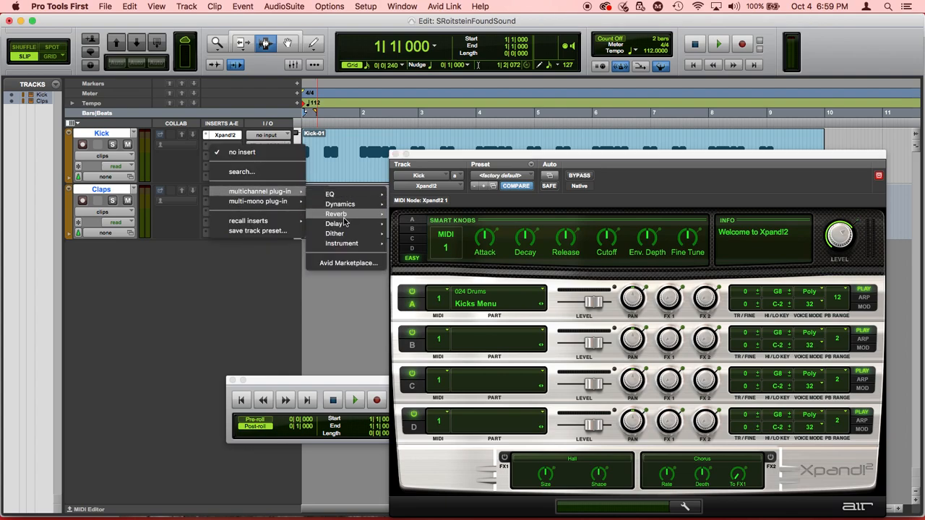
mouse_move(353, 244)
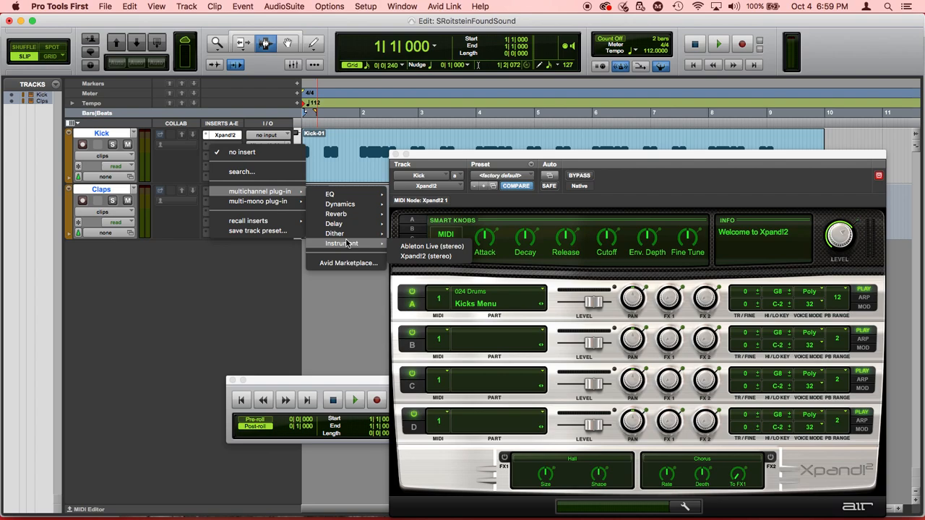
click(425, 256)
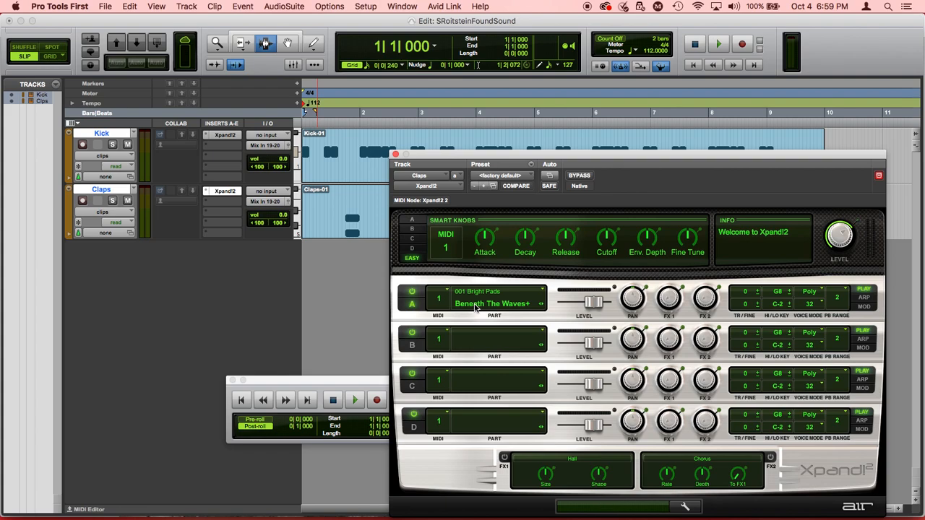
click(475, 307)
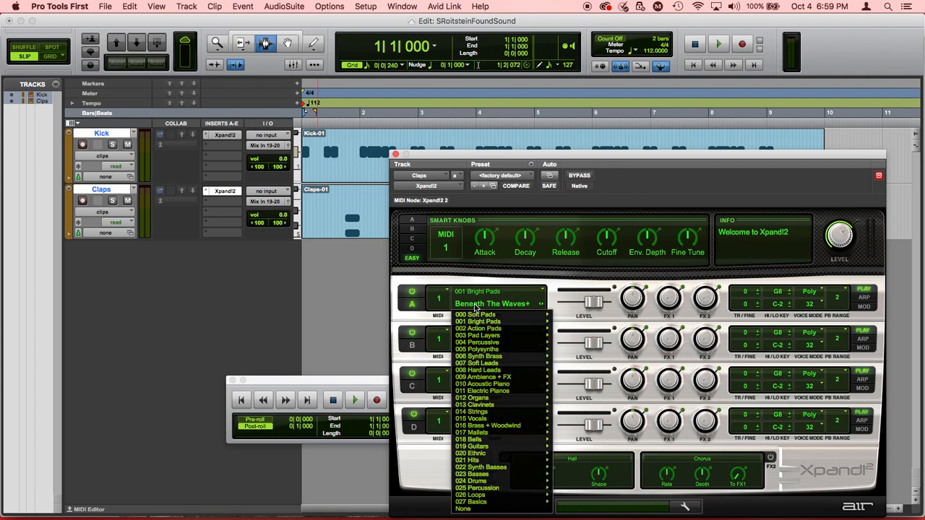
mouse_move(484, 481)
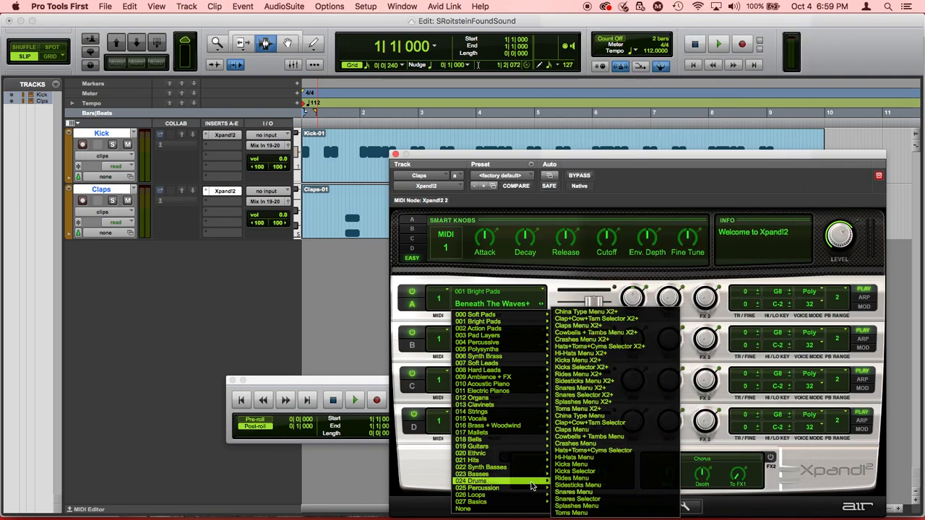
click(574, 430)
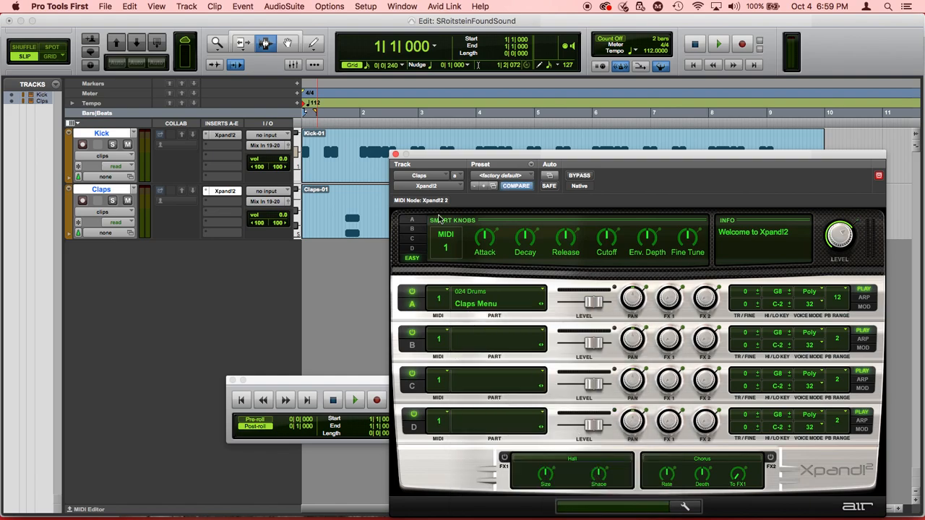
click(395, 156)
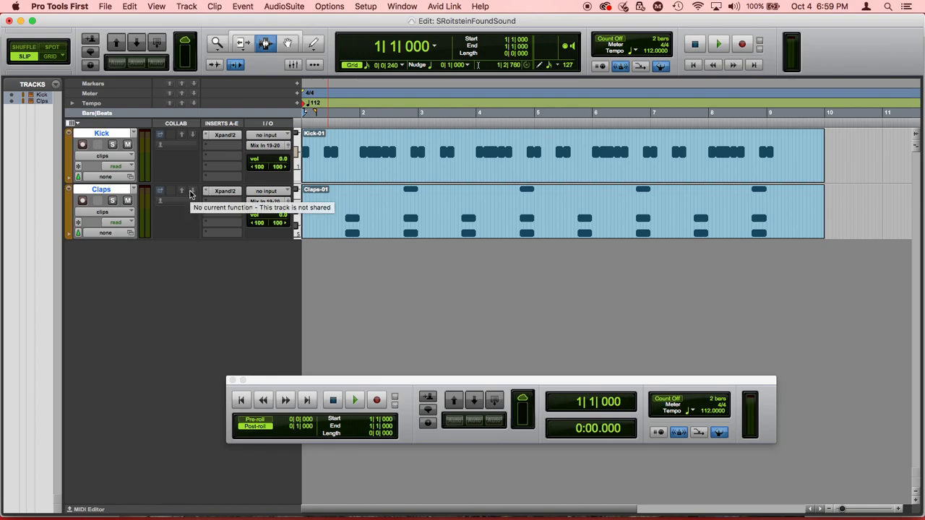
Play back the Kick and Claps tracks to hear the assigned drum sounds, and stop playback
key(space)
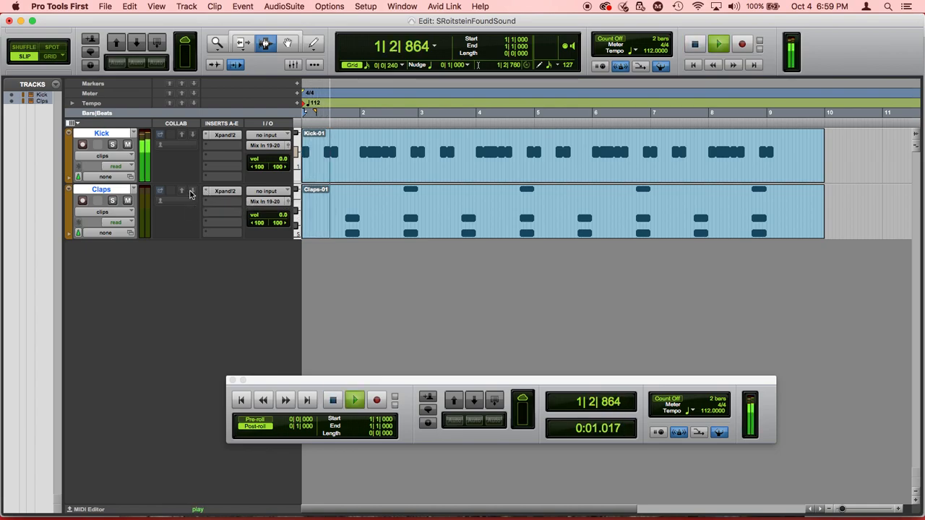
key(Return)
key(space)
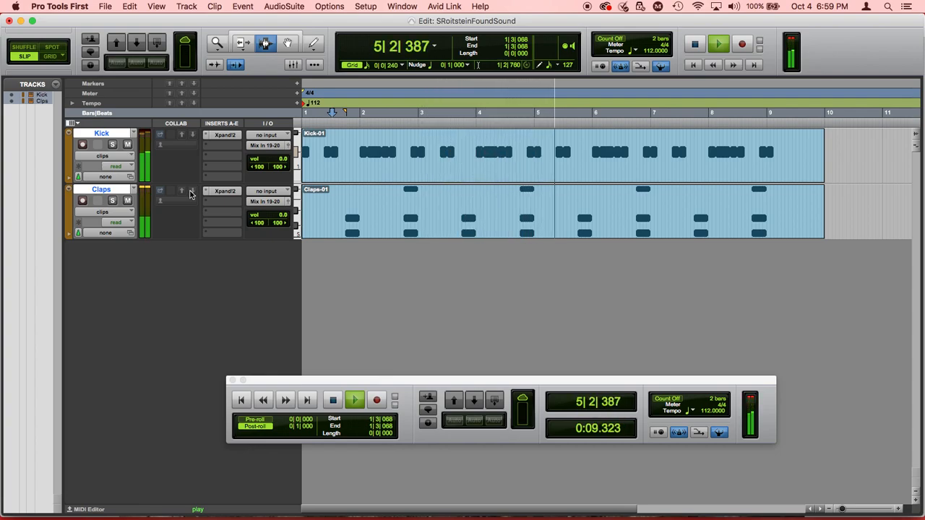
key(space)
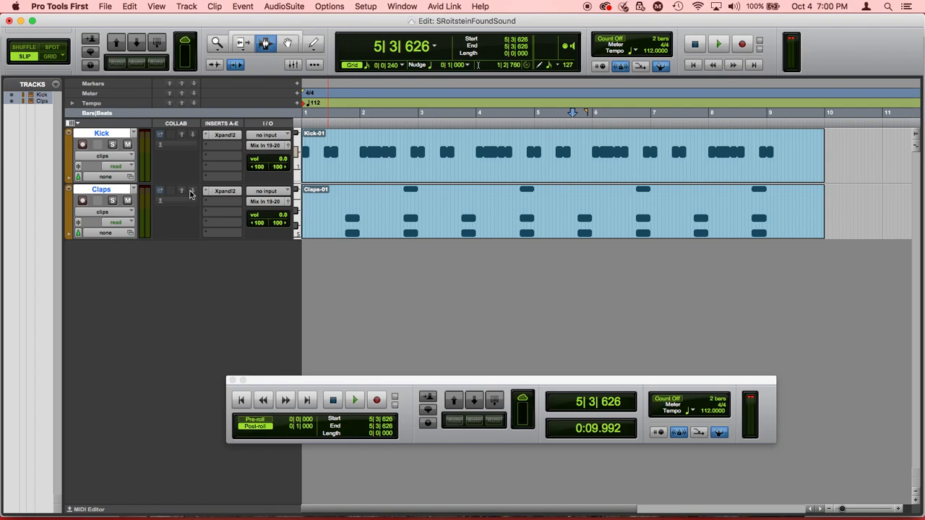
Create a click track, and play the session briefly from the start to check the metronome
click(187, 8)
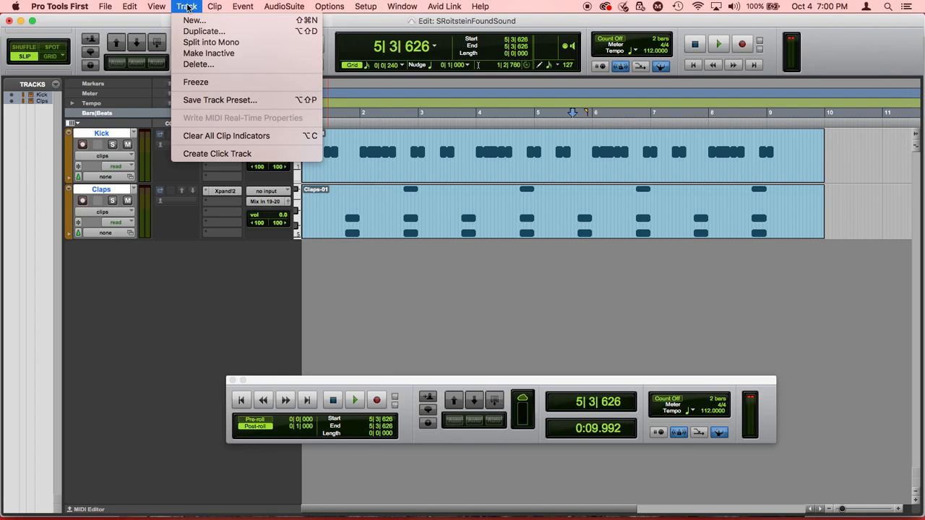
click(205, 157)
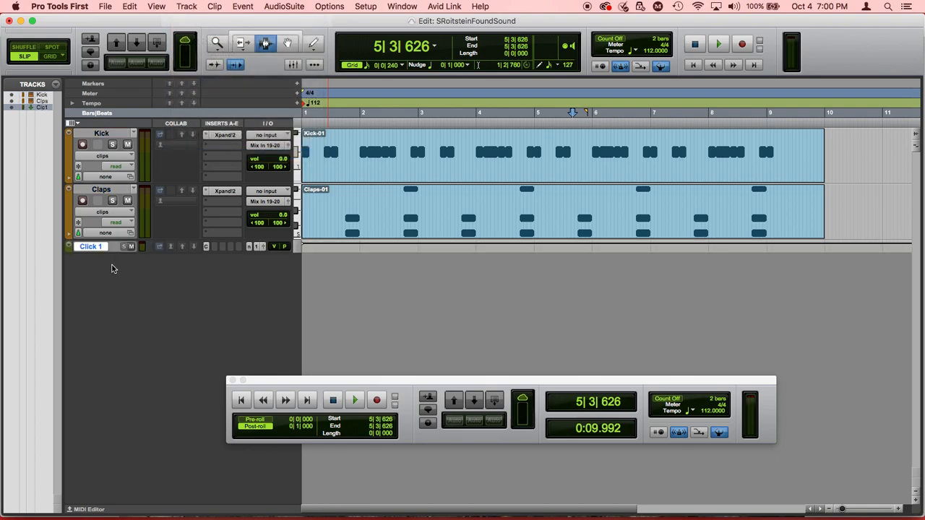
click(242, 400)
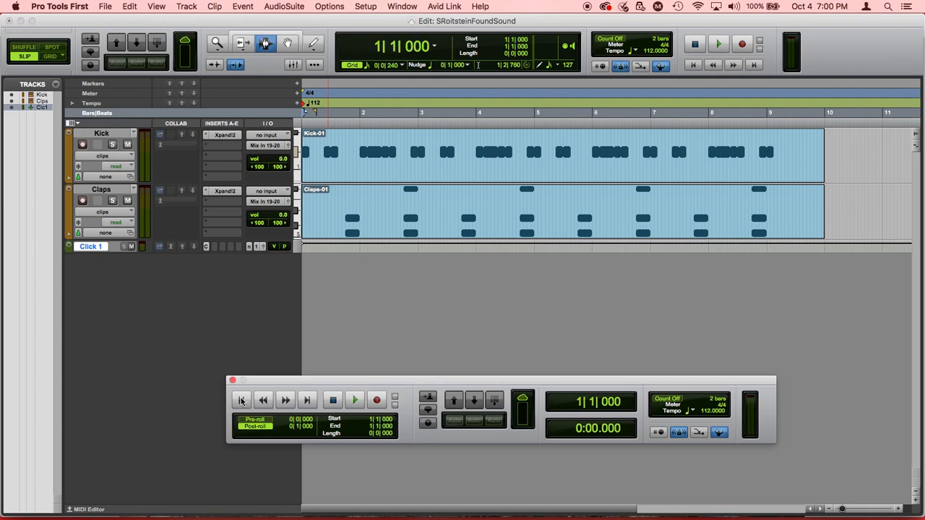
key(space)
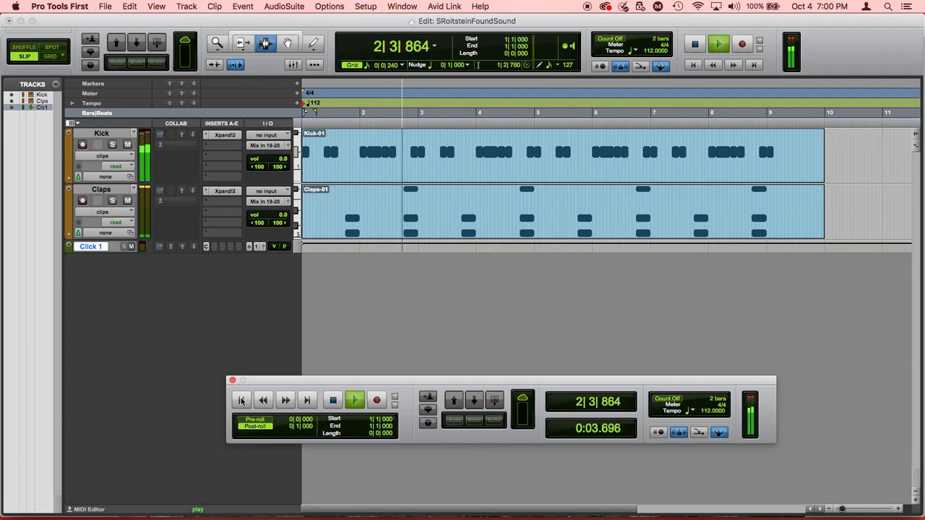
key(space)
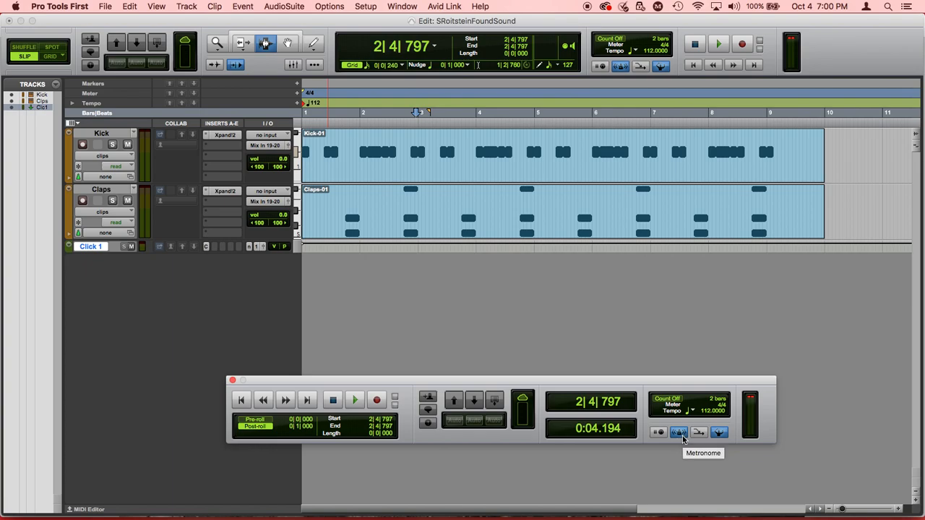
Set the metronome click to sound during play and record, and play the session briefly from the start
double_click(679, 433)
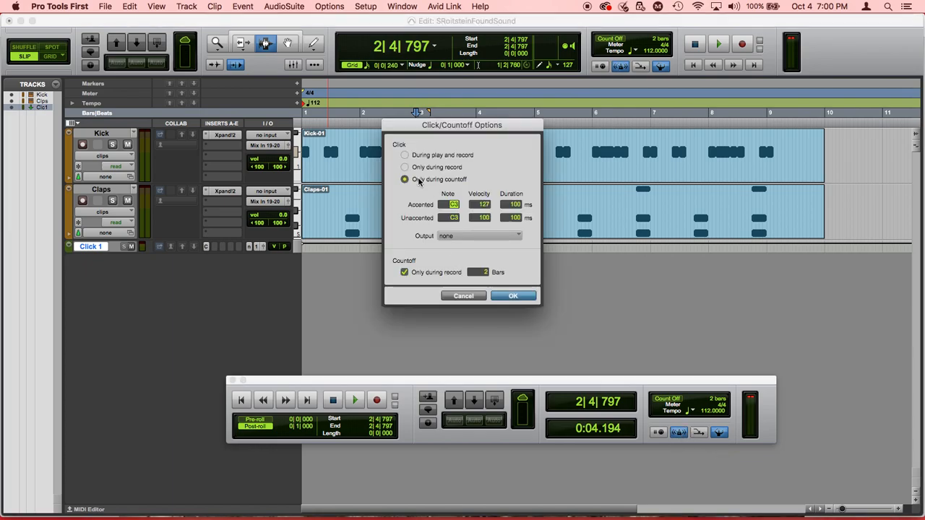
click(404, 155)
click(513, 296)
click(242, 402)
key(space)
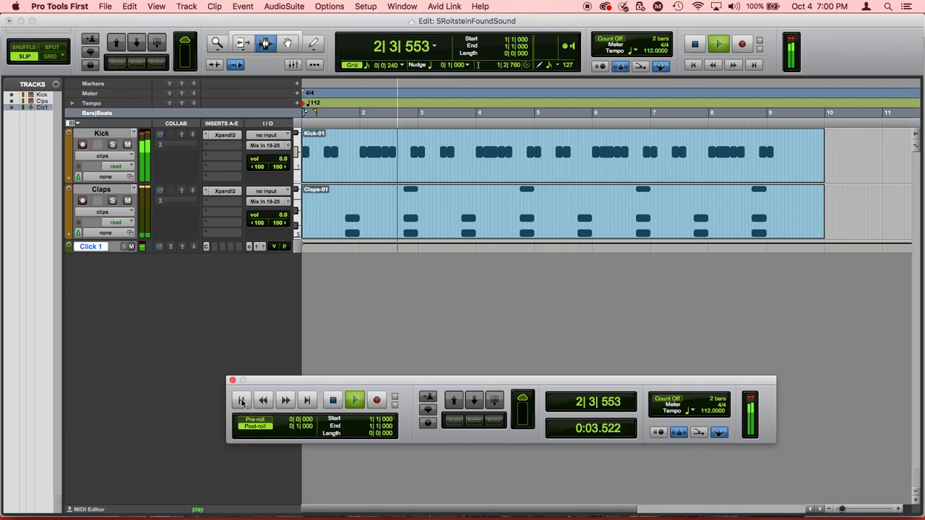
key(space)
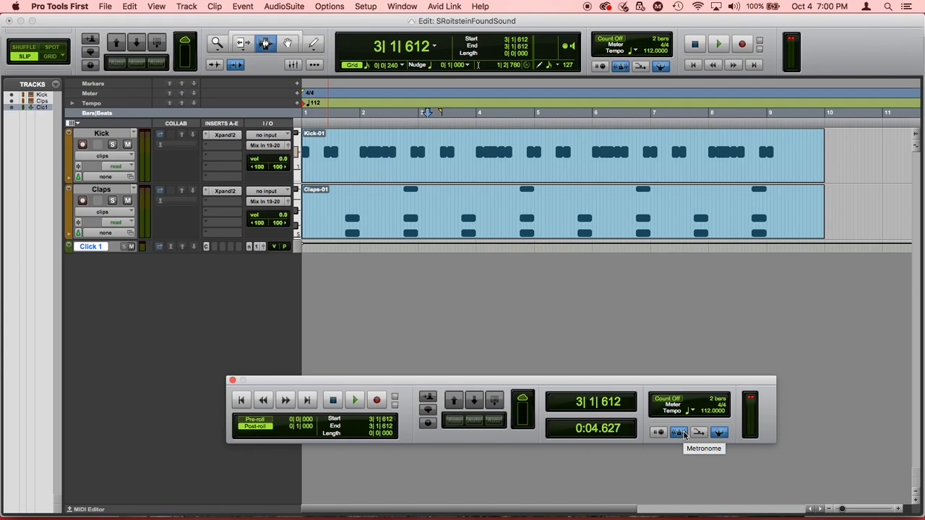
Set the metronome click to sound only during countoff
double_click(680, 432)
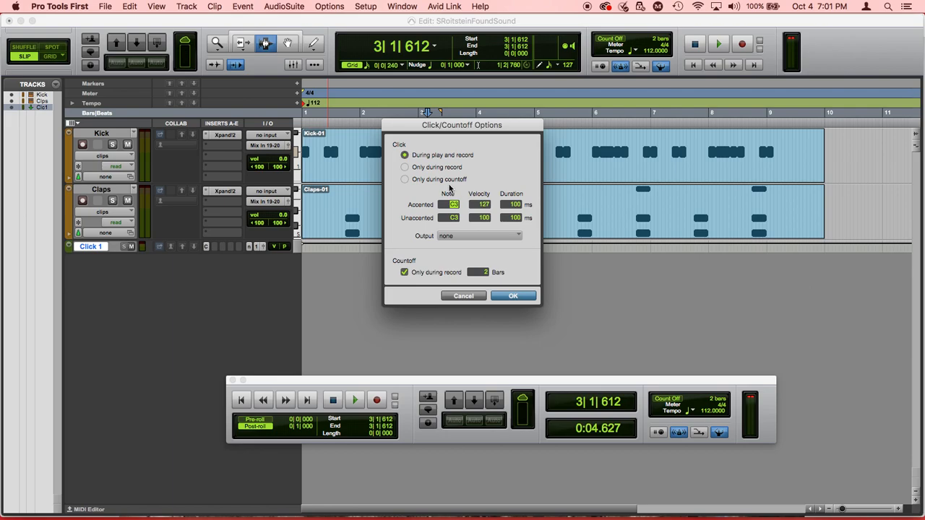
click(406, 180)
click(518, 296)
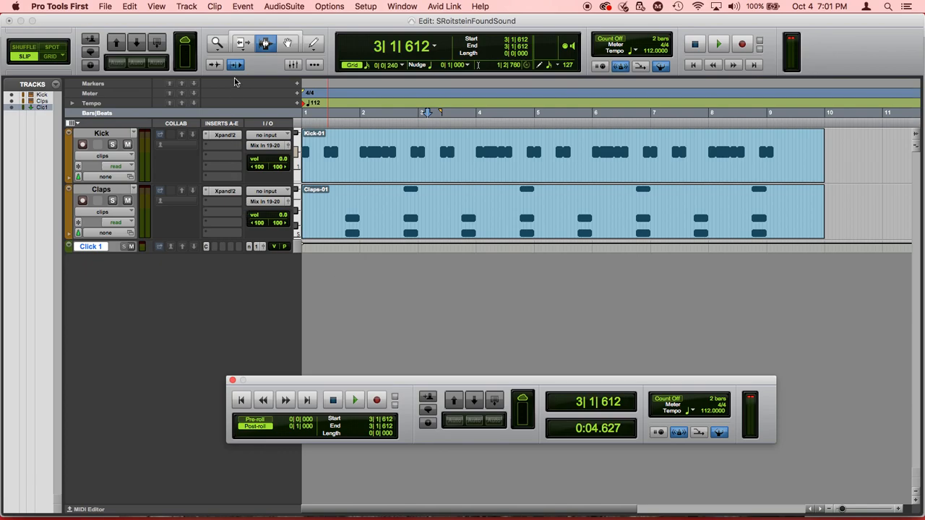
Create three new mono audio tracks in ticks
click(189, 8)
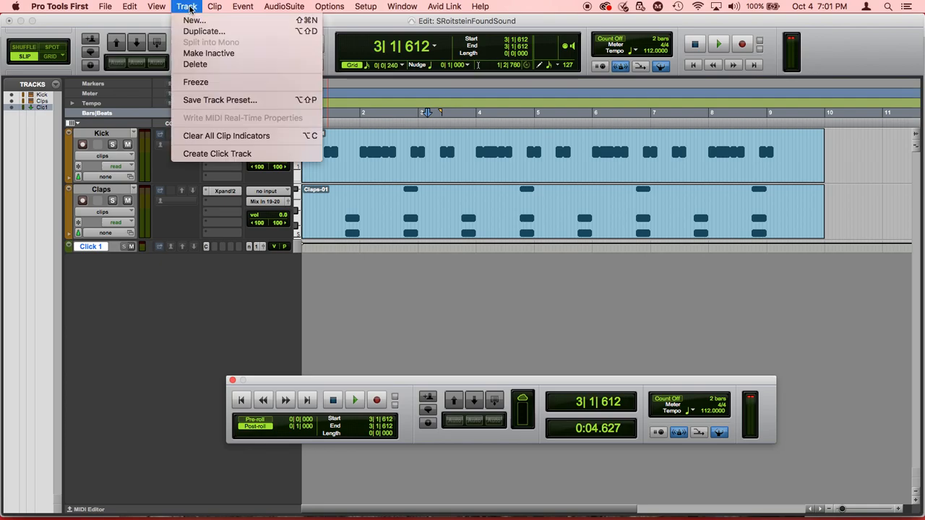
click(193, 23)
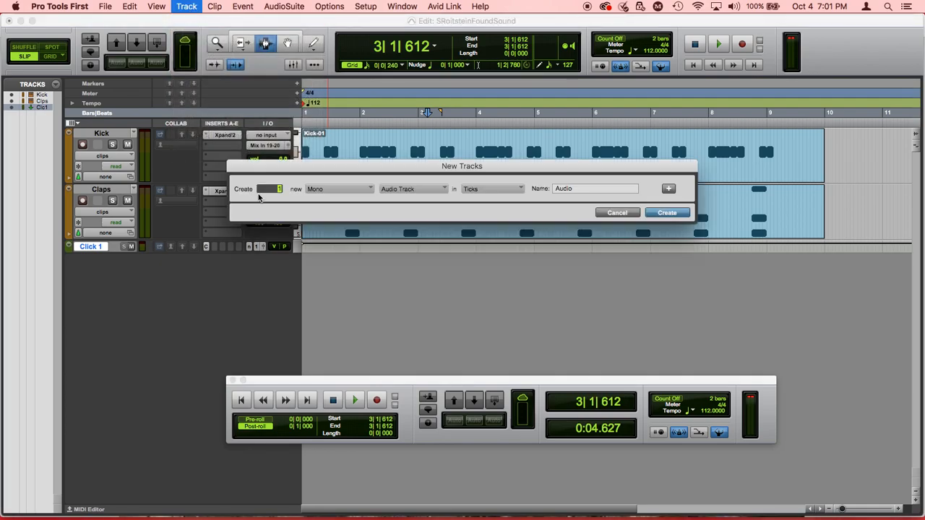
text(3)
click(675, 214)
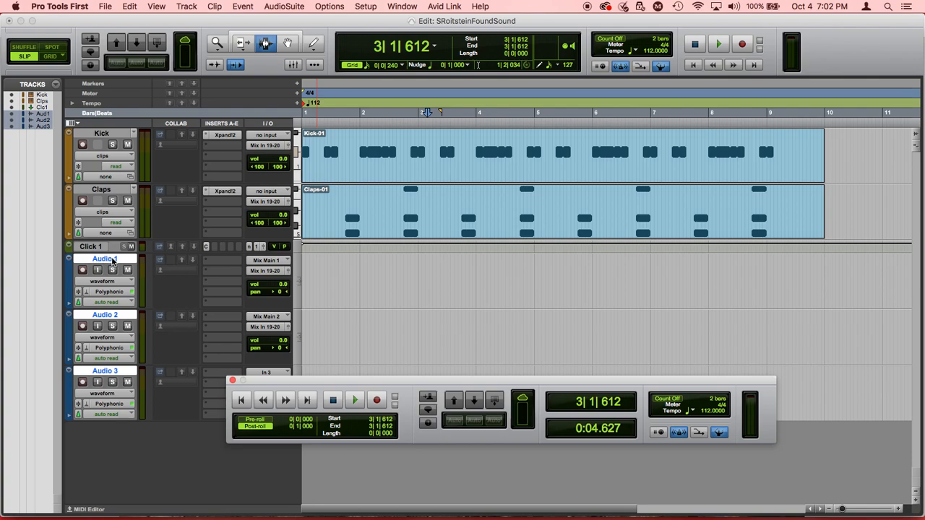
Rename the Audio 1 track as Clave and continue to naming the next track
double_click(104, 258)
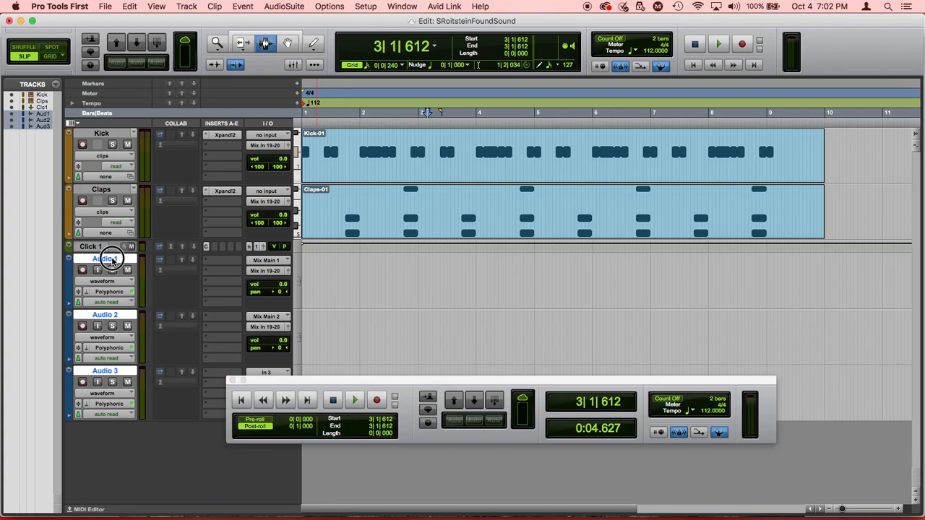
text(Cl)
text(ve)
key(BackSpace)
key(BackSpace)
text(a)
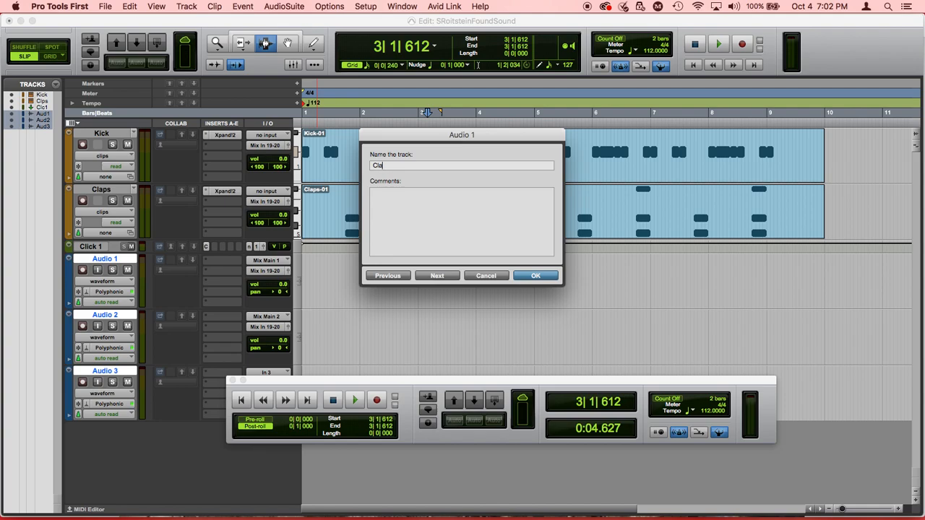
text(ve)
click(450, 276)
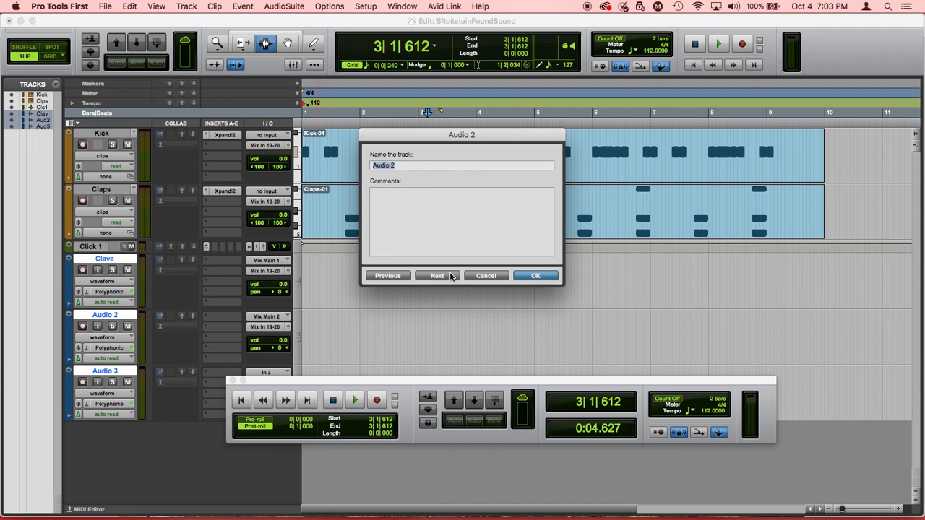
Rename Audio 2 as Chekere and Audio 3 as Vocal, and save the project
text(Chekere)
click(436, 276)
text(Vocal)
click(539, 278)
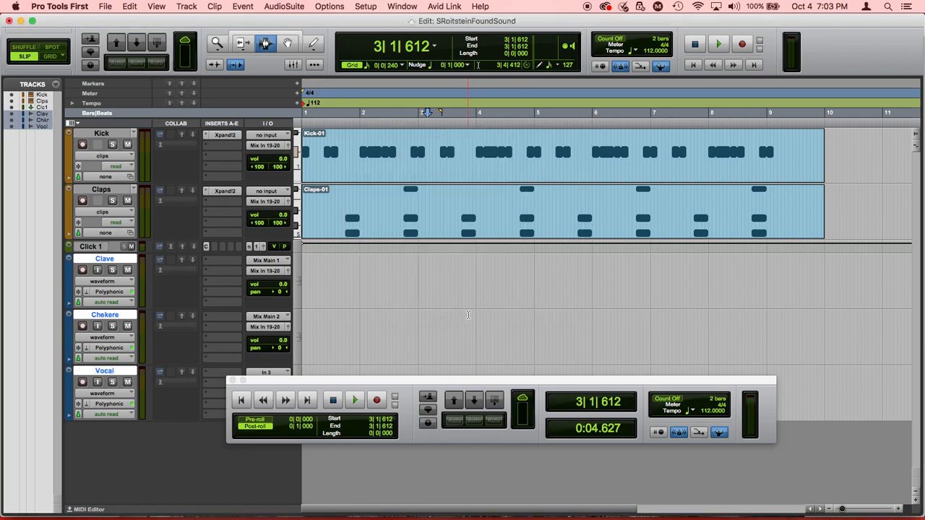
key(super+s)
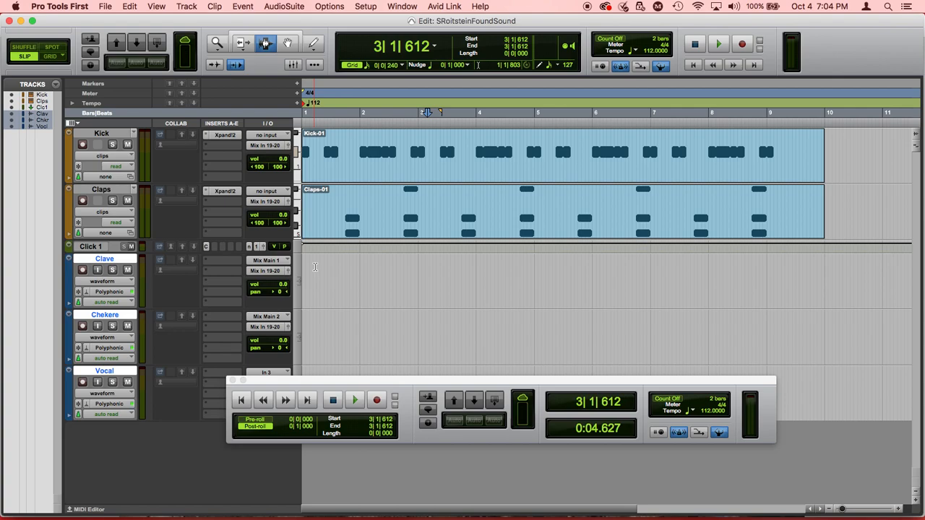
View the interface inputs available for the Clave track, and leave the input selection without changing it
click(266, 262)
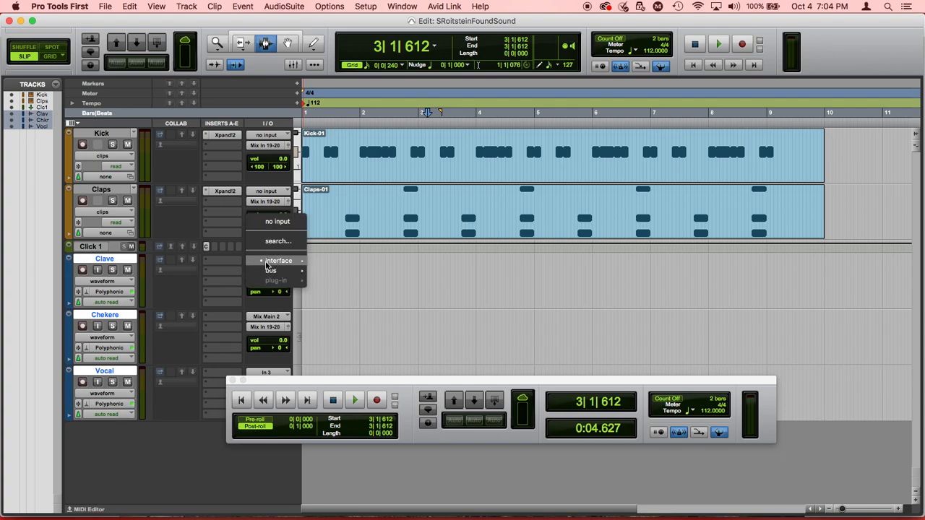
mouse_move(268, 264)
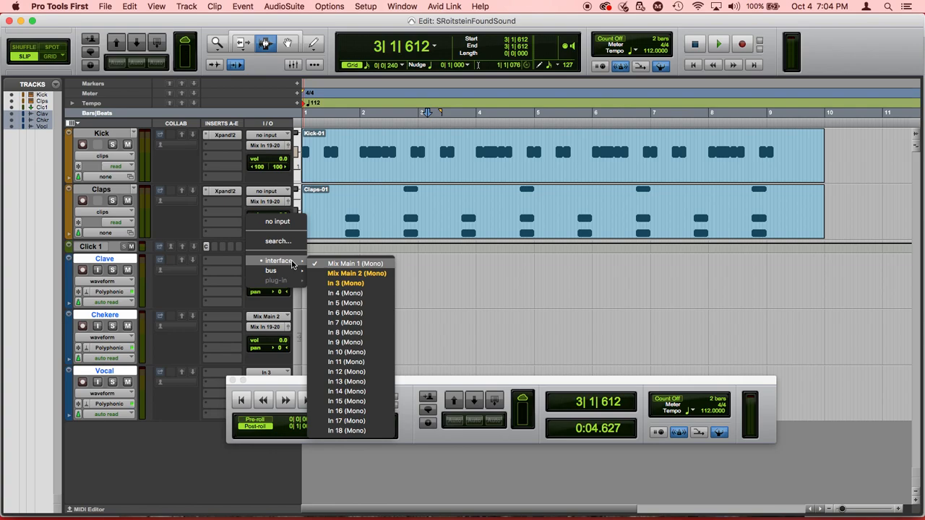
click(413, 276)
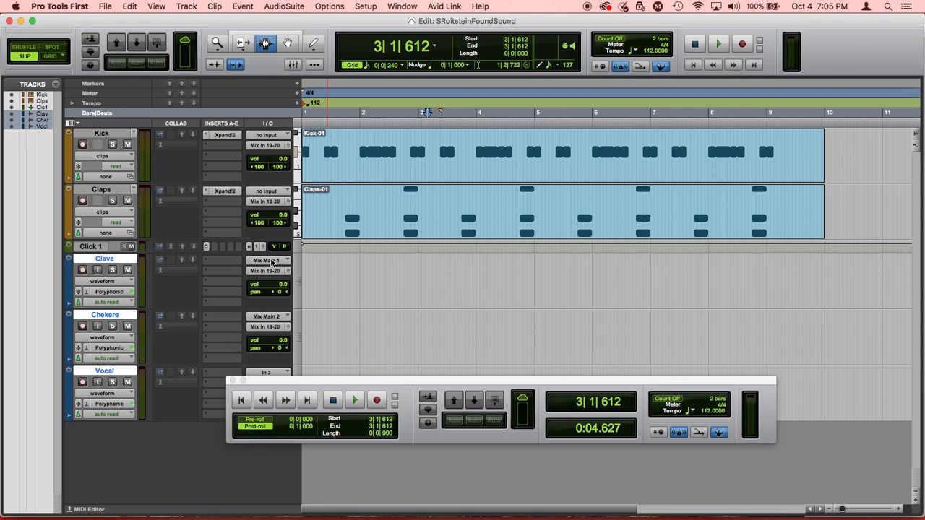
Switch to Finder, open the Downloads folder in a new window, and move the window clear of the Clave track
key(super+Tab)
key(super+Tab)
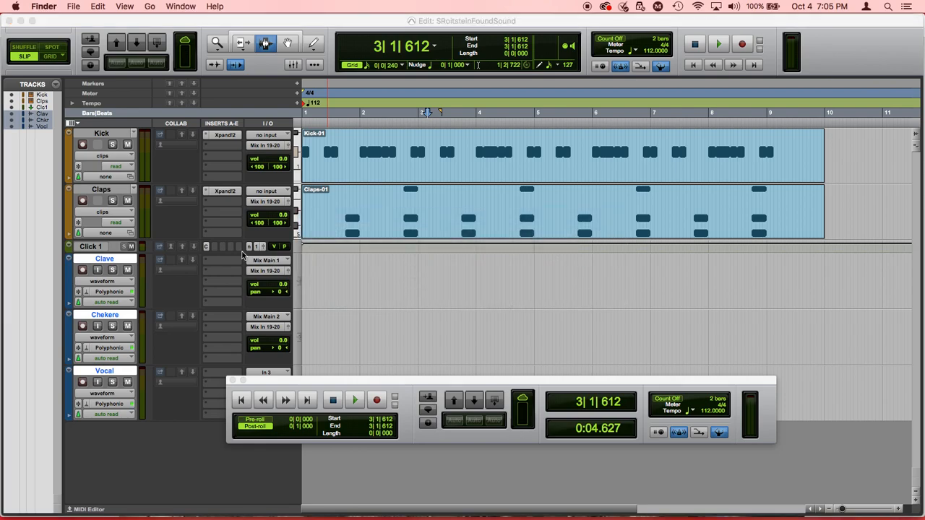
key(super+n)
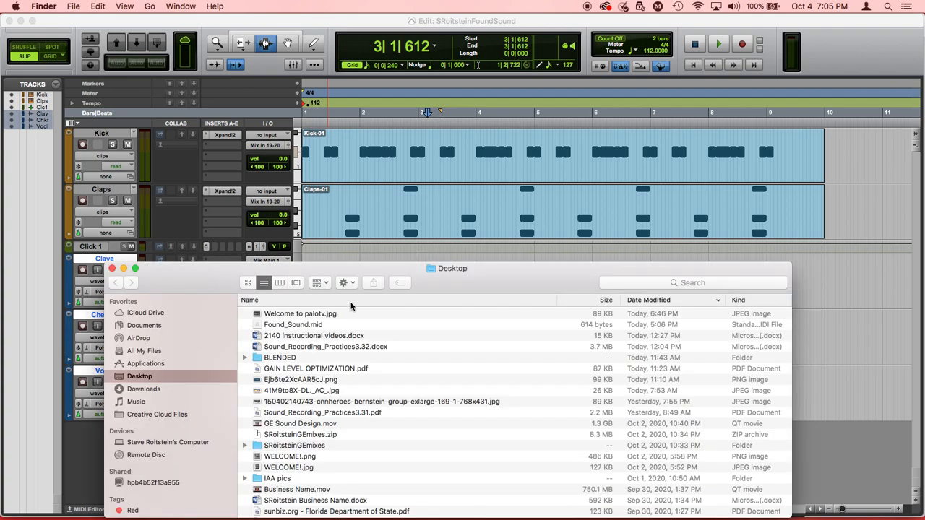
click(137, 389)
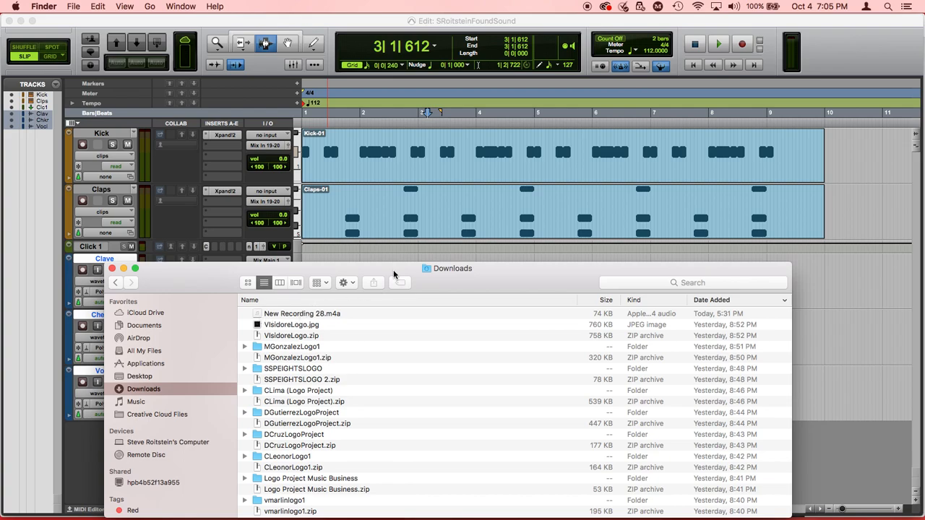
drag(394, 273, 437, 330)
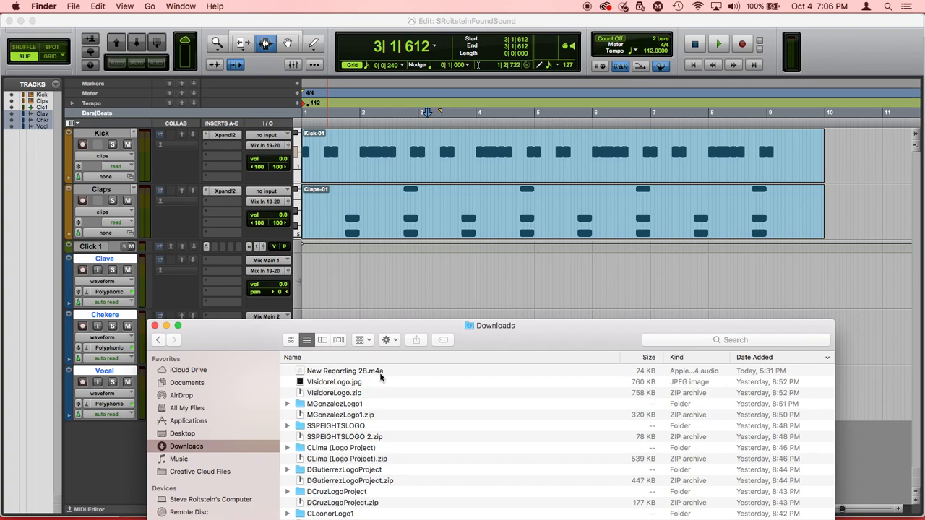
Import New Recording 28.m4a from Downloads onto the Clave track at about bar 3, beat 3
click(369, 371)
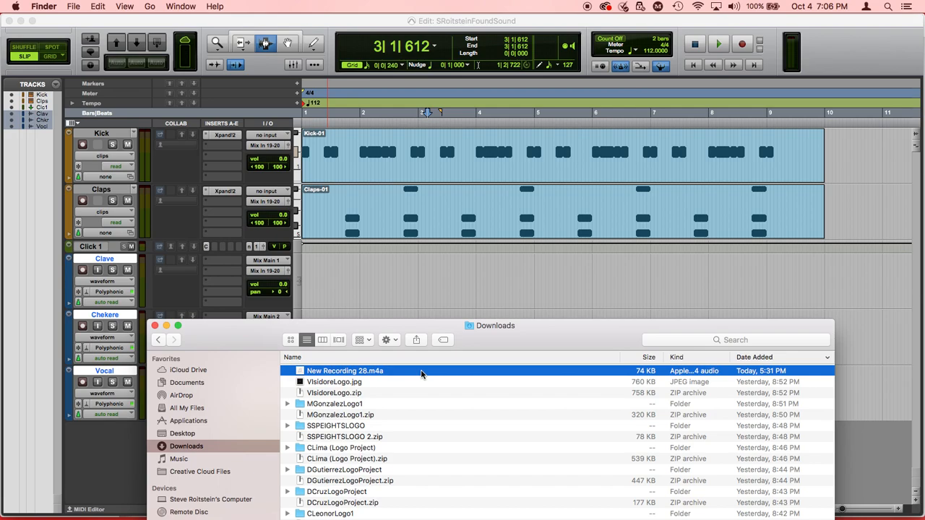
drag(422, 373, 492, 274)
drag(456, 373, 458, 298)
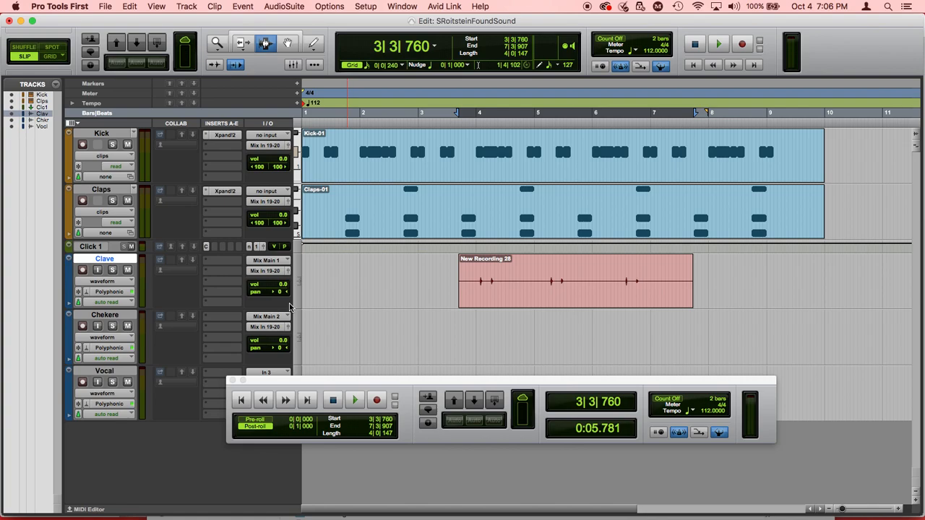
key(super+Tab)
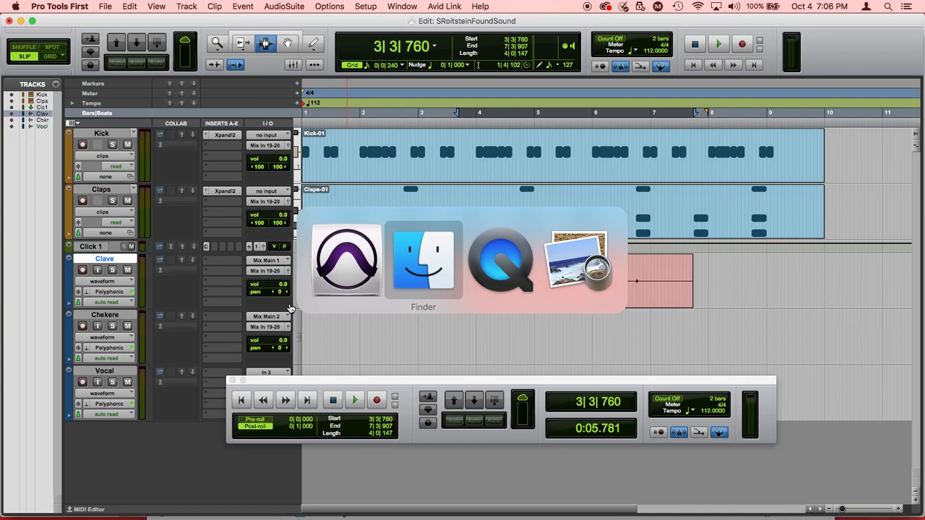
key(super+shift+Tab)
key(super+Tab)
key(super+Tab)
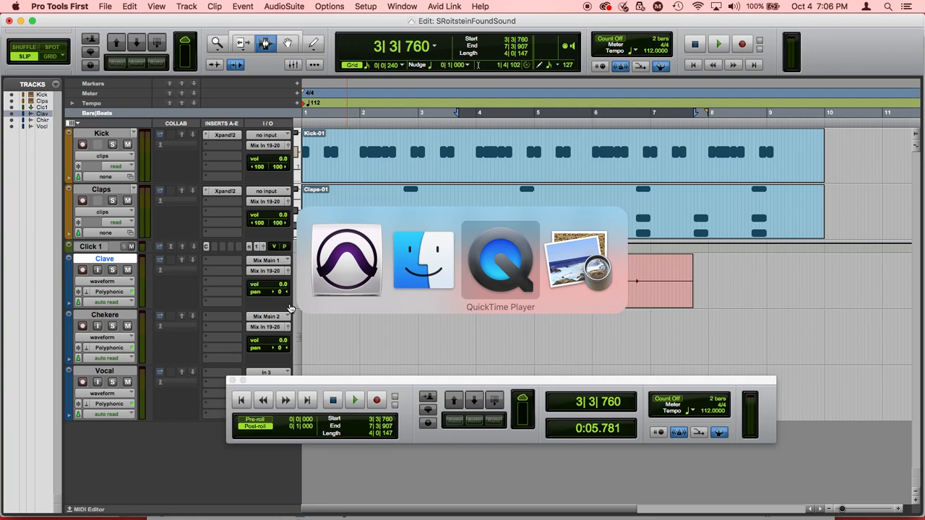
key(super+shift+Tab)
key(super+shift+Tab)
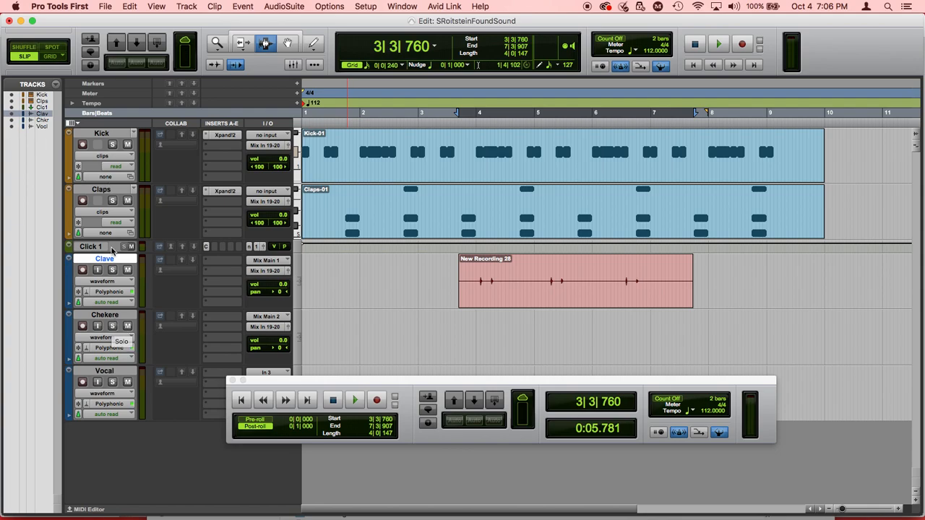
Solo and record-enable the Chekere track, and mute its output
click(112, 326)
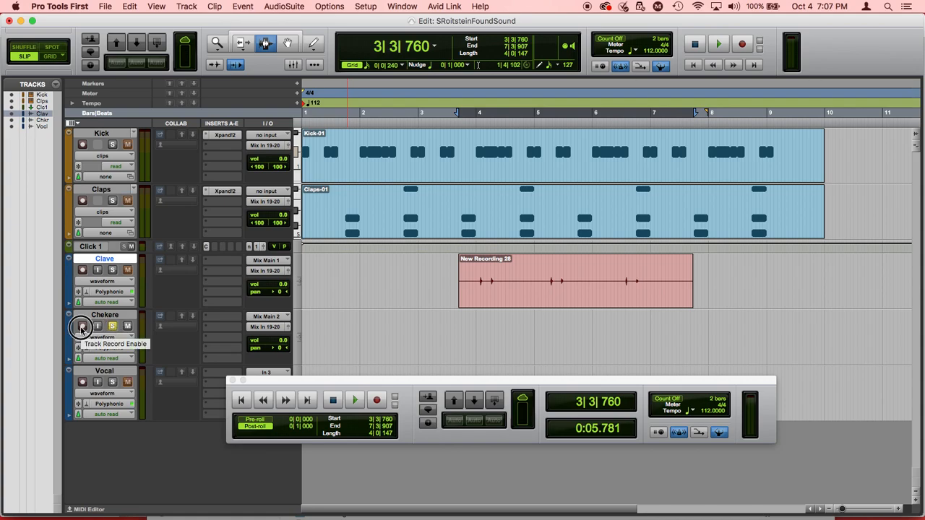
click(82, 327)
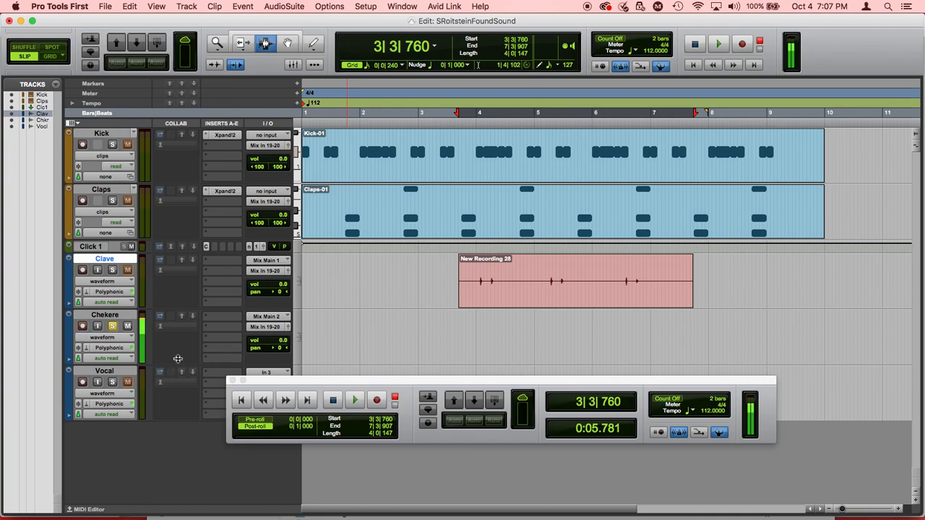
click(127, 327)
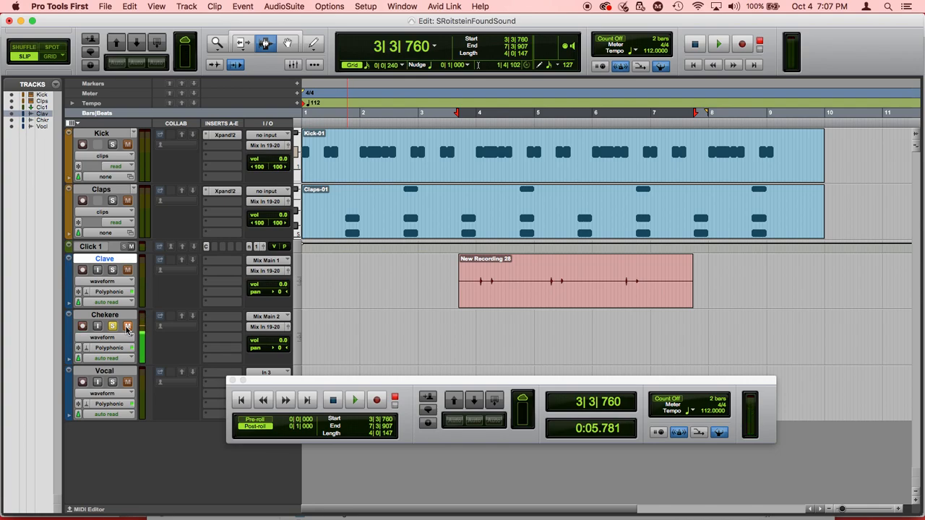
Return to the session start, and turn off solo and mute on the Chekere track
click(242, 399)
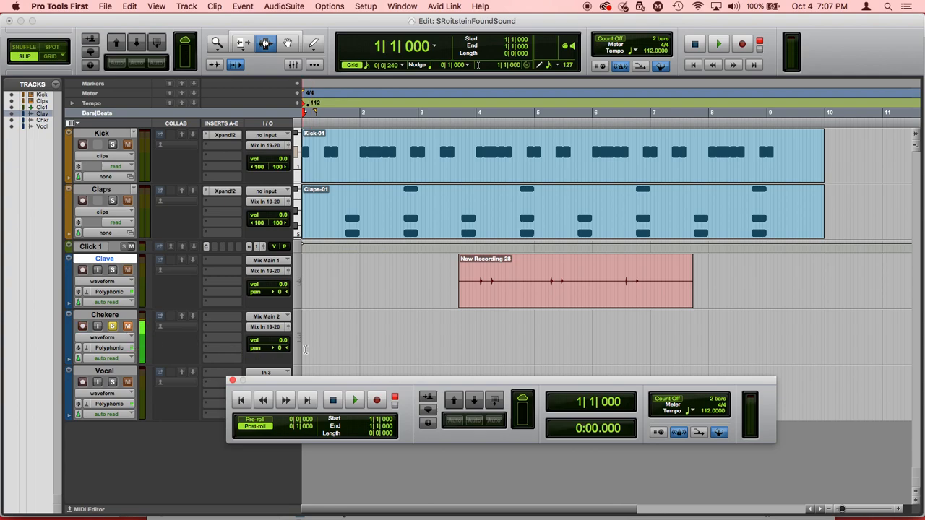
click(112, 327)
click(129, 327)
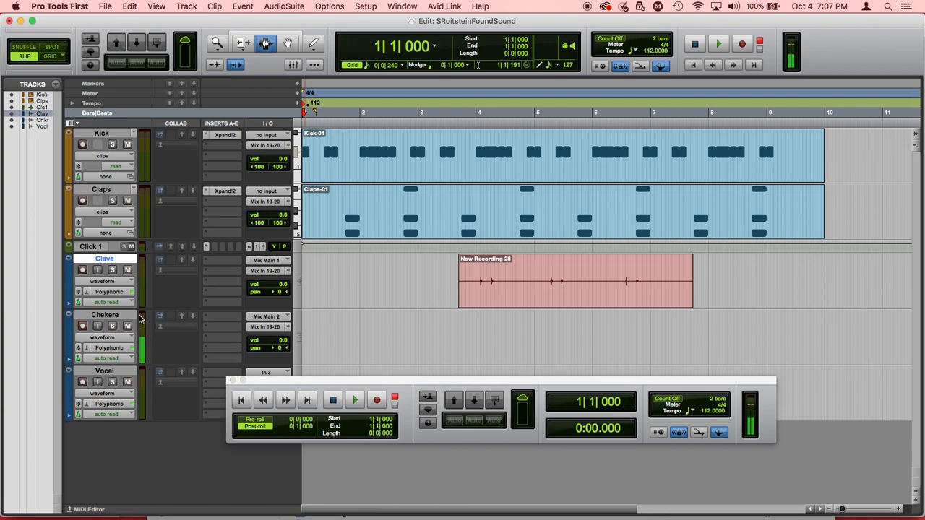
Play the session from the start through about bar 4 to hear the clave recording against the drums
key(space)
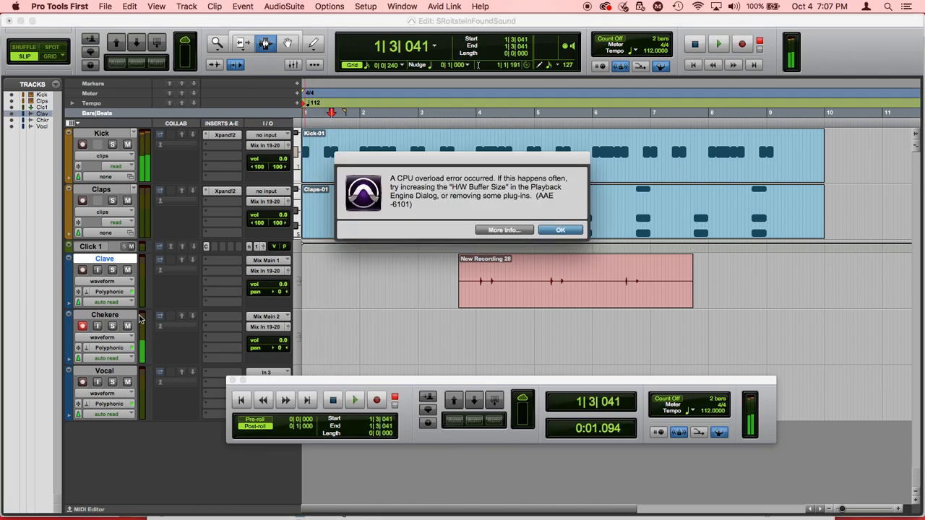
key(Return)
key(space)
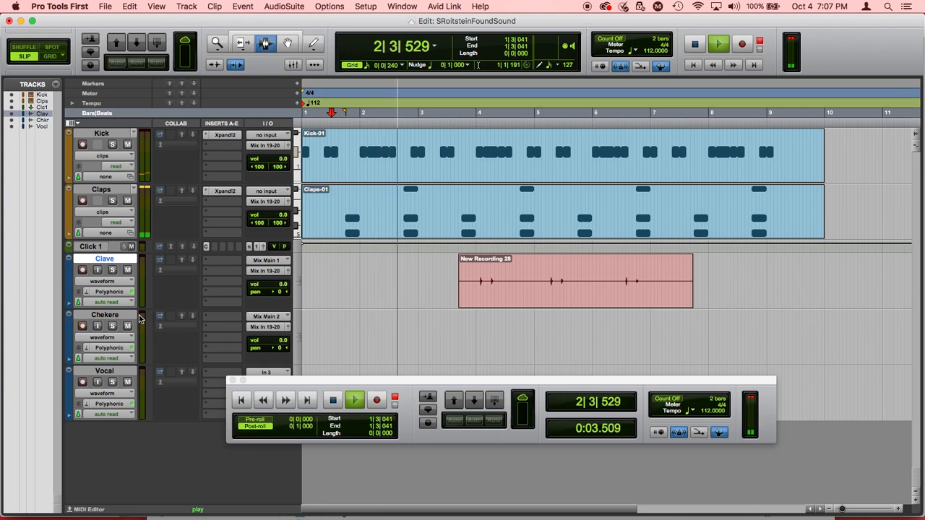
key(space)
key(space)
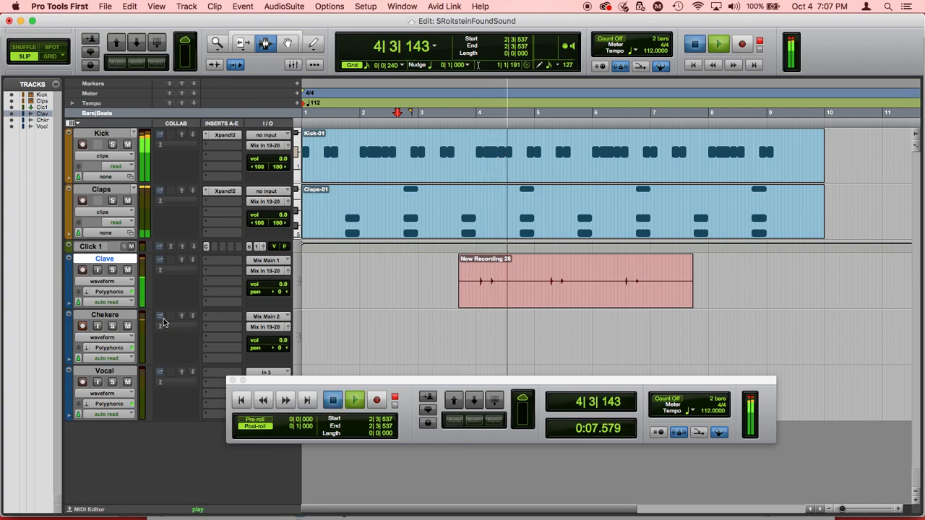
key(space)
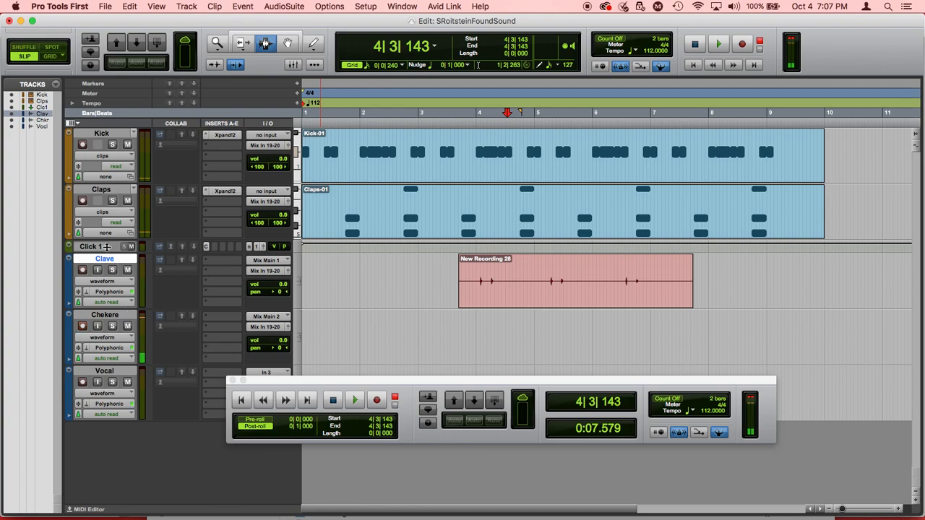
Solo the Chekere and click tracks, mute Chekere's output, and arm the transport for recording from the session start
click(112, 326)
click(130, 325)
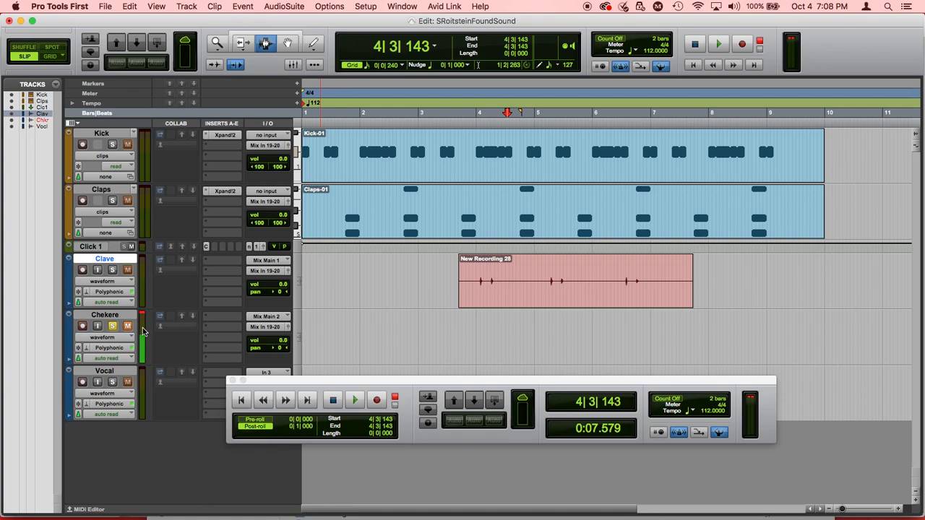
click(241, 401)
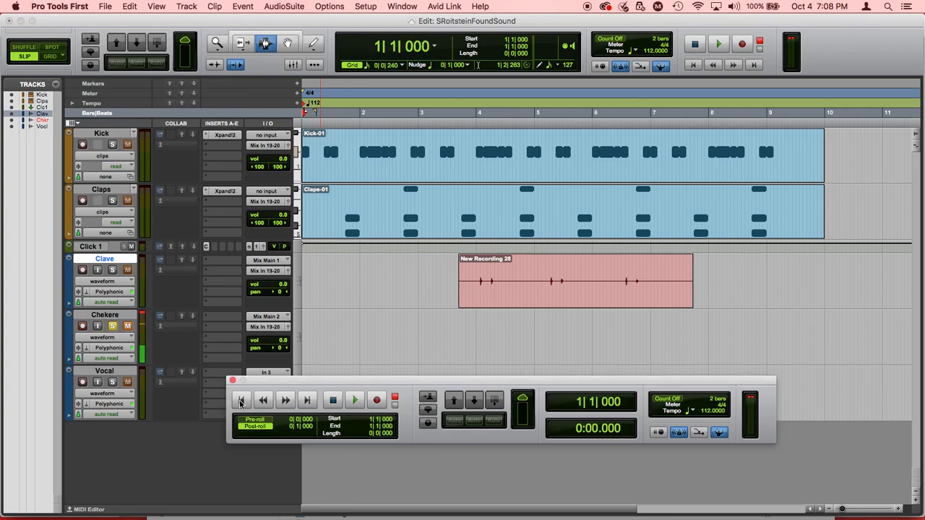
click(377, 401)
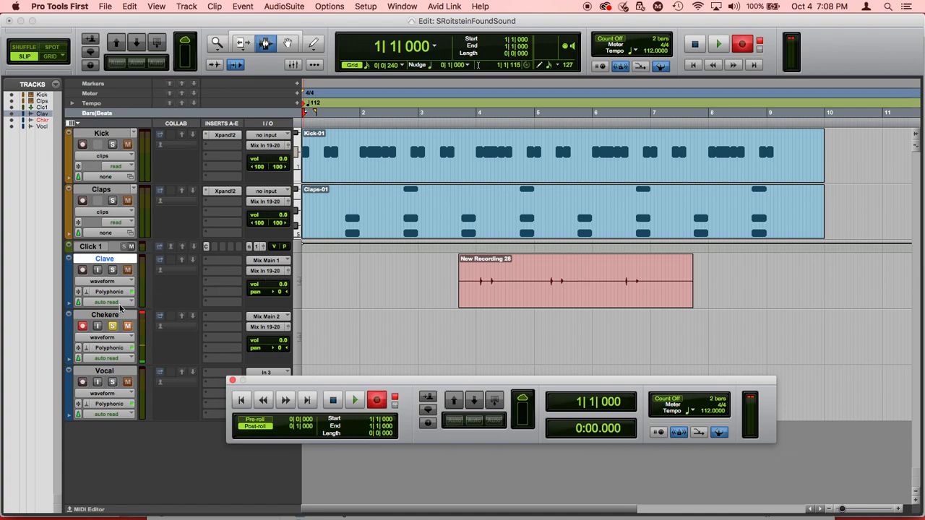
click(123, 246)
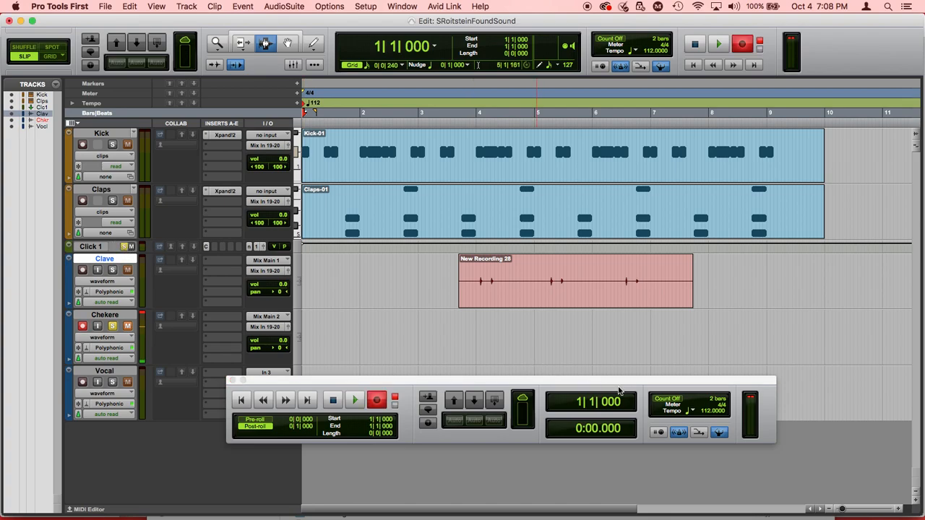
Record a take on the Chekere track from the session start to about bar 7, beat 2
click(664, 400)
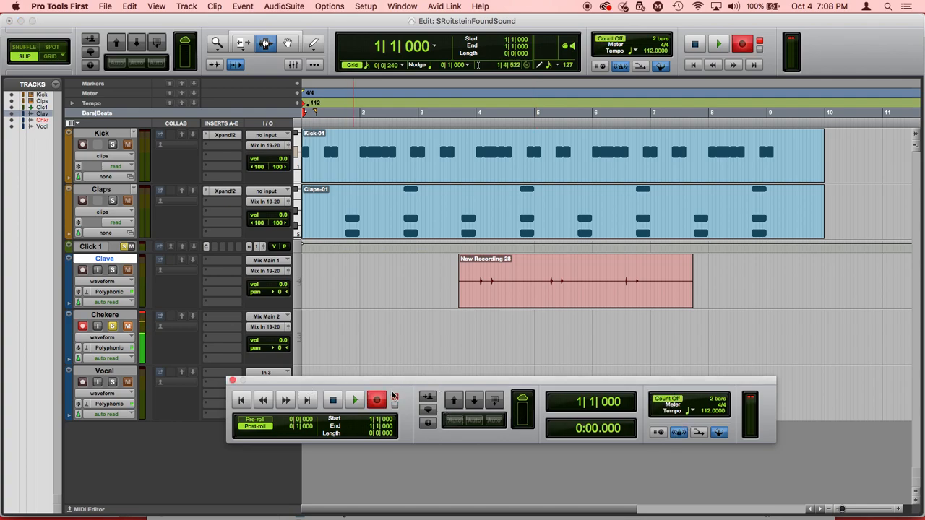
click(356, 401)
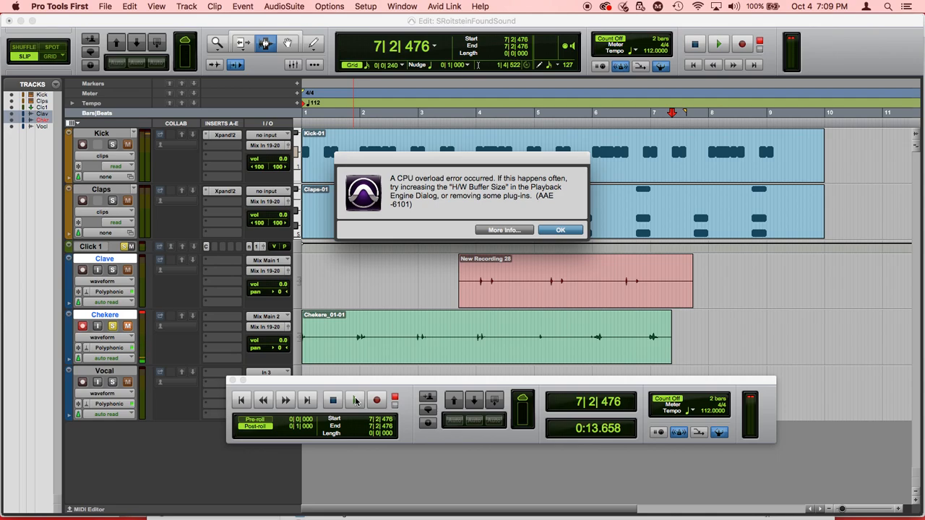
key(Return)
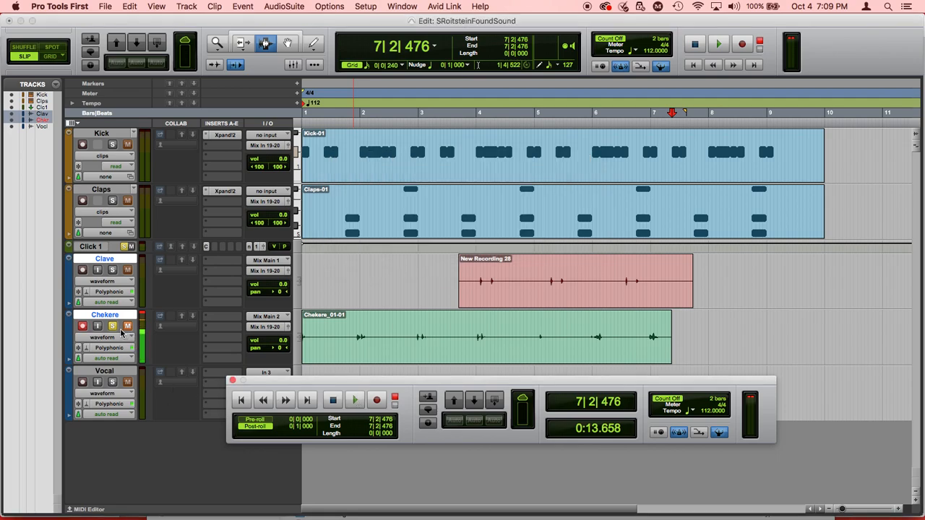
Turn off record-enable, solo and mute on the Chekere track
click(117, 329)
click(83, 327)
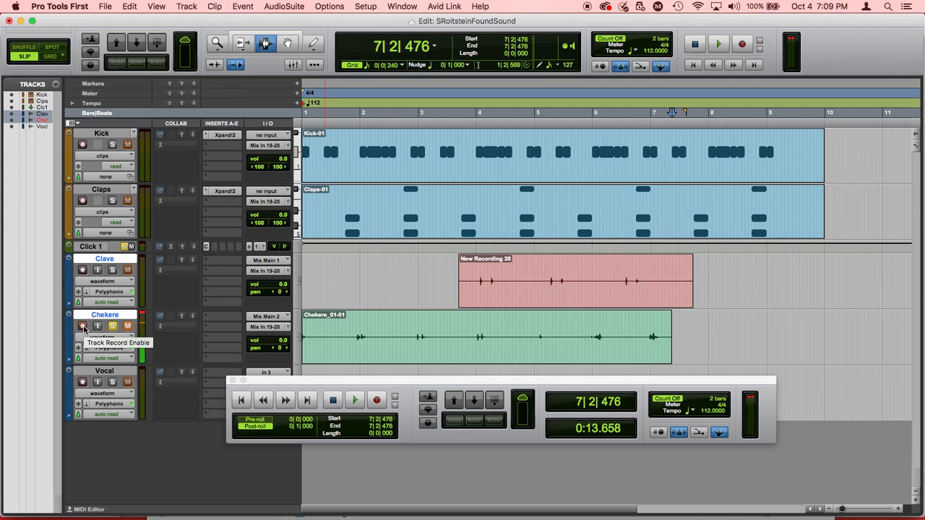
click(114, 327)
click(129, 328)
click(129, 328)
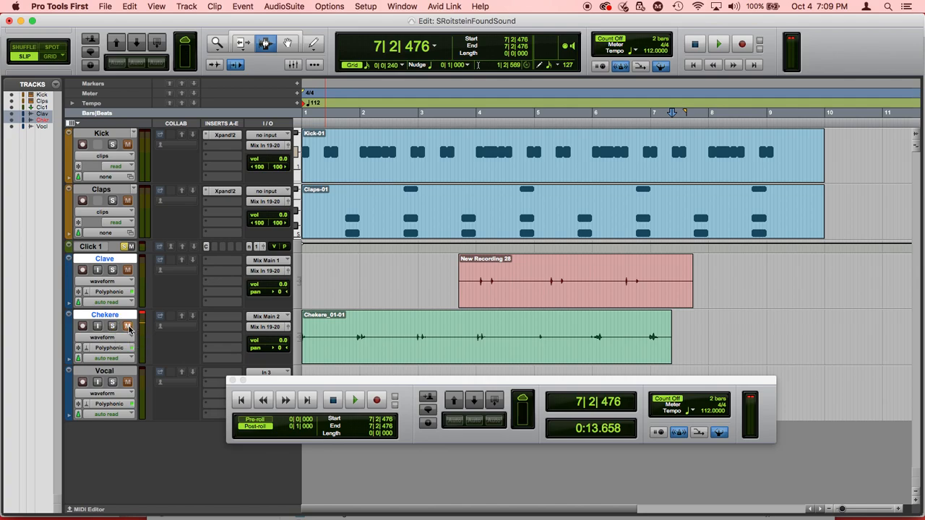
Solo and record-enable the Vocal track for a take from the session start, and move the transport window below the tracks
click(113, 382)
click(82, 382)
drag(431, 379, 365, 437)
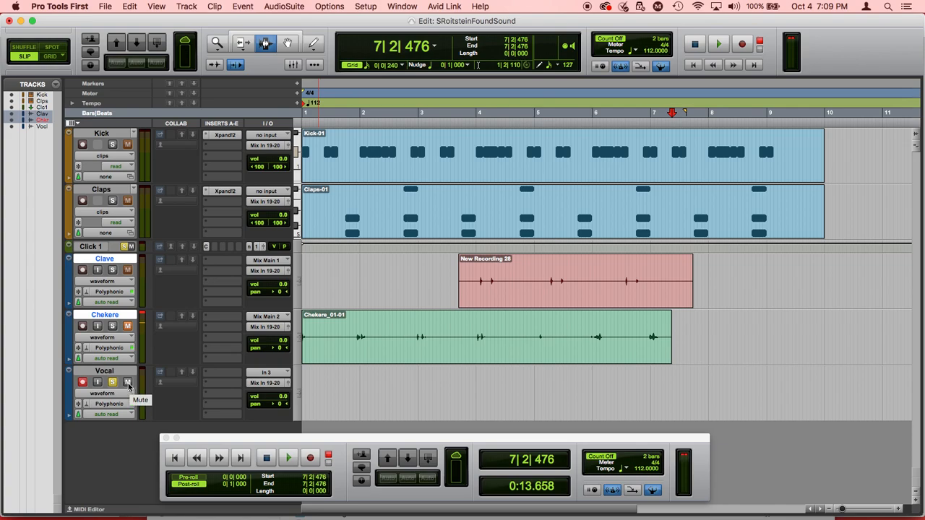
click(174, 458)
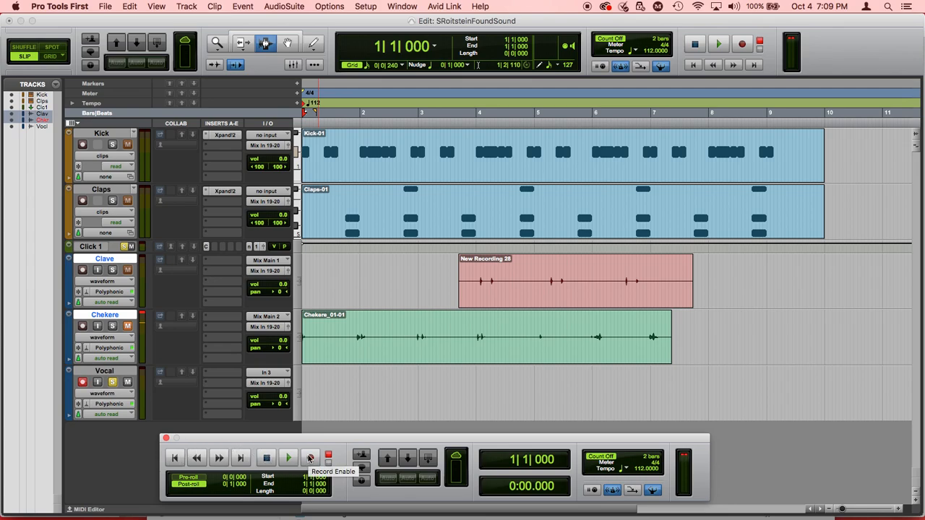
click(142, 313)
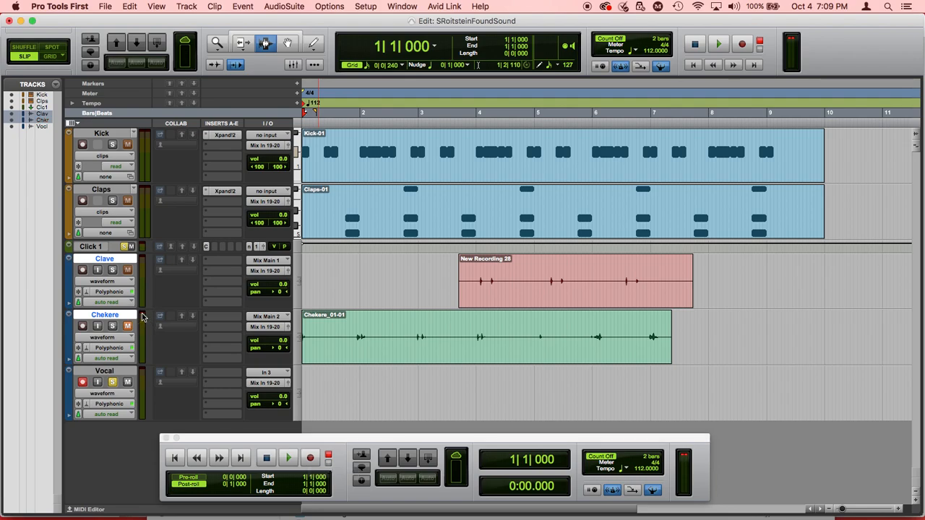
Try a recording pass on the Vocal track and undo the recorded take
click(311, 459)
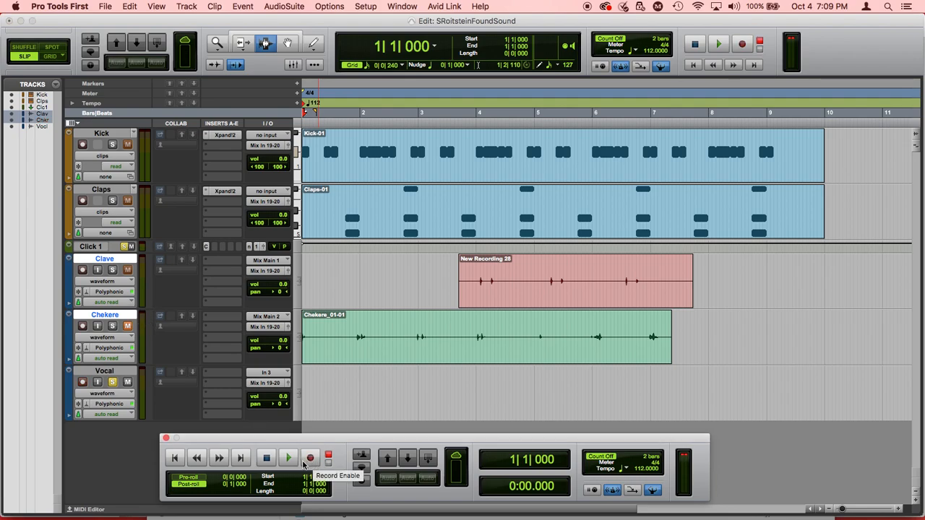
click(288, 459)
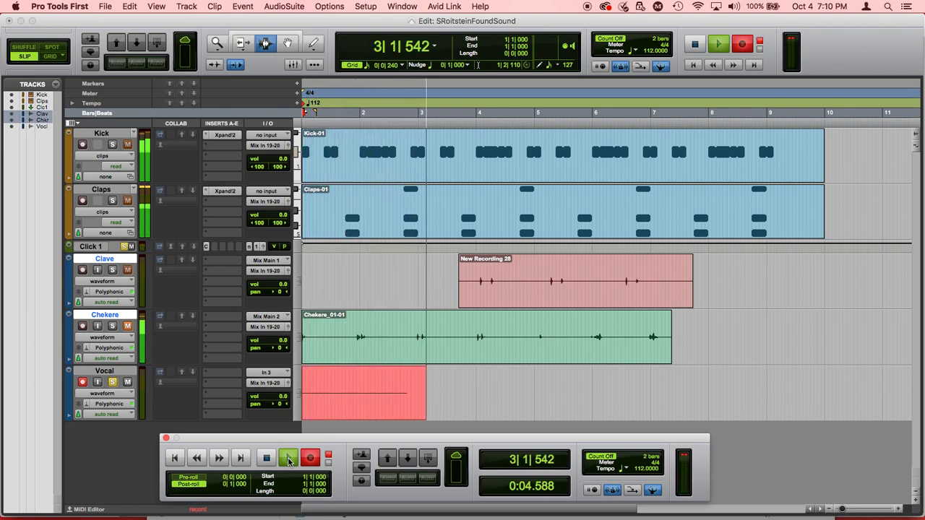
key(space)
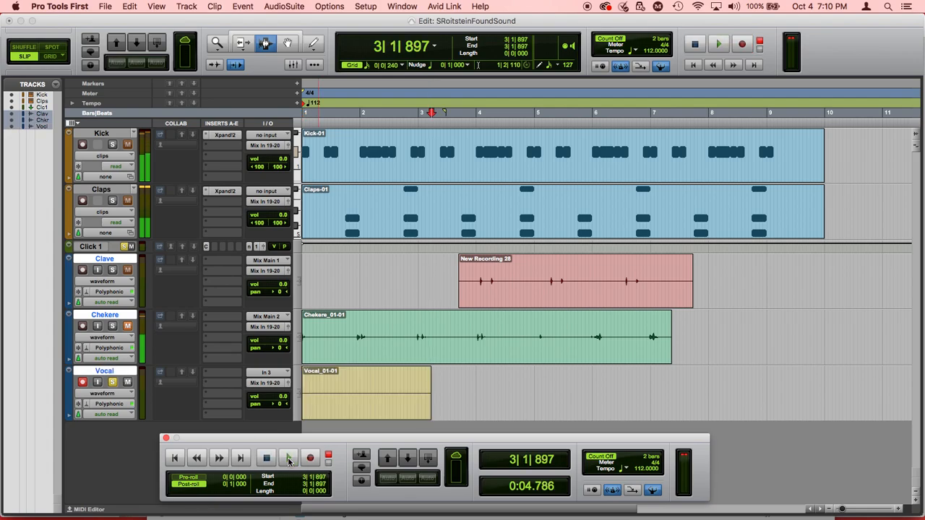
key(super+z)
Set the Vocal track's input to Mix Main 1 (Mono)
click(267, 382)
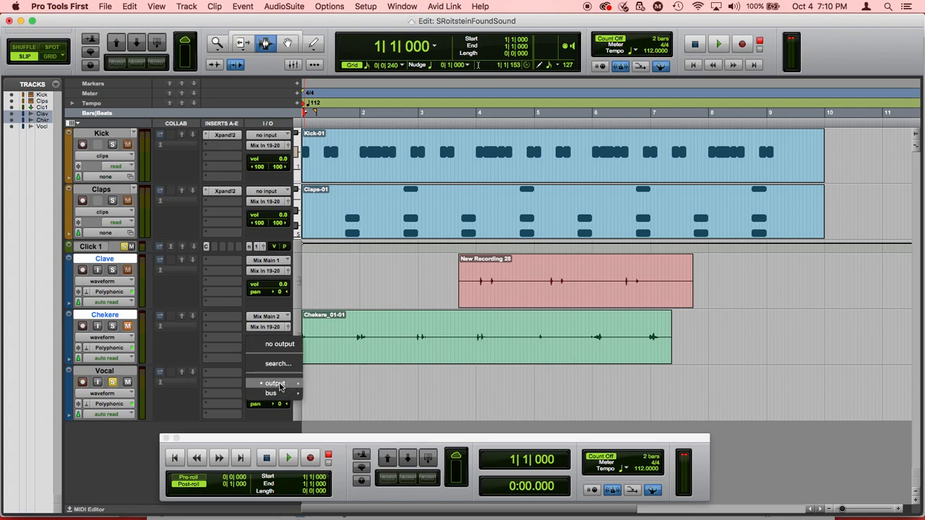
mouse_move(280, 387)
click(438, 392)
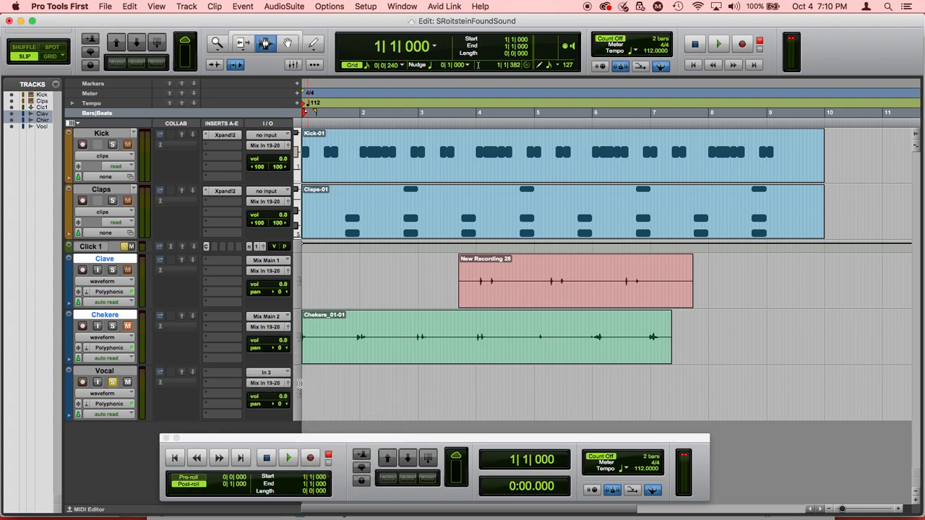
click(280, 376)
mouse_move(285, 375)
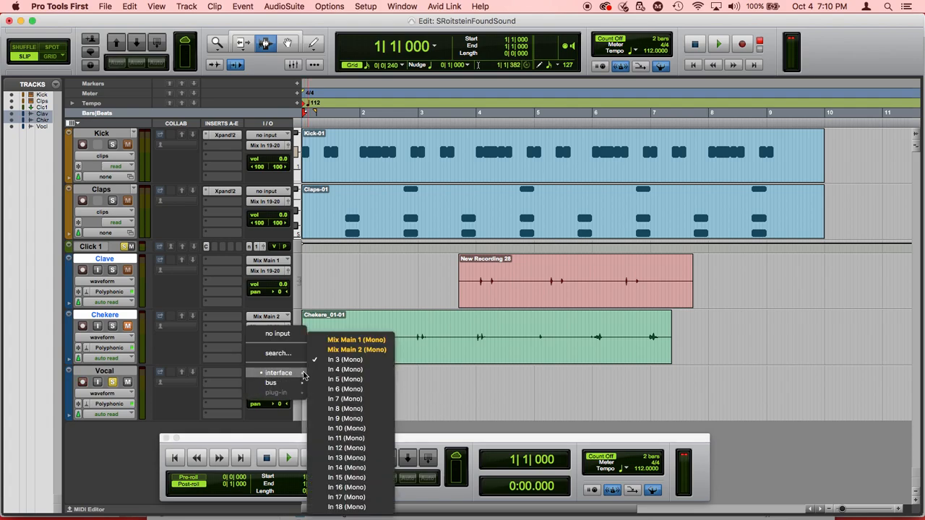
click(358, 341)
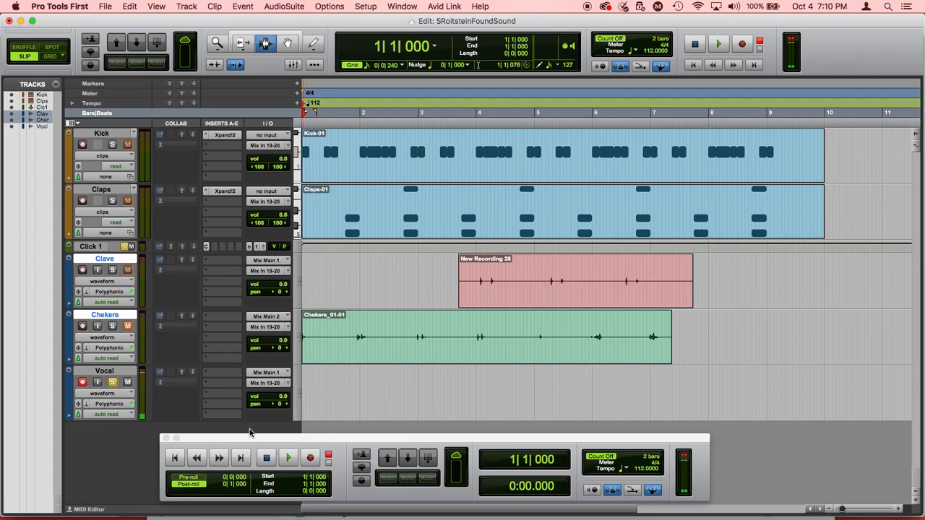
Mute the Vocal track's output and record a take on it from the session start to about bar 4, beat 4
click(308, 456)
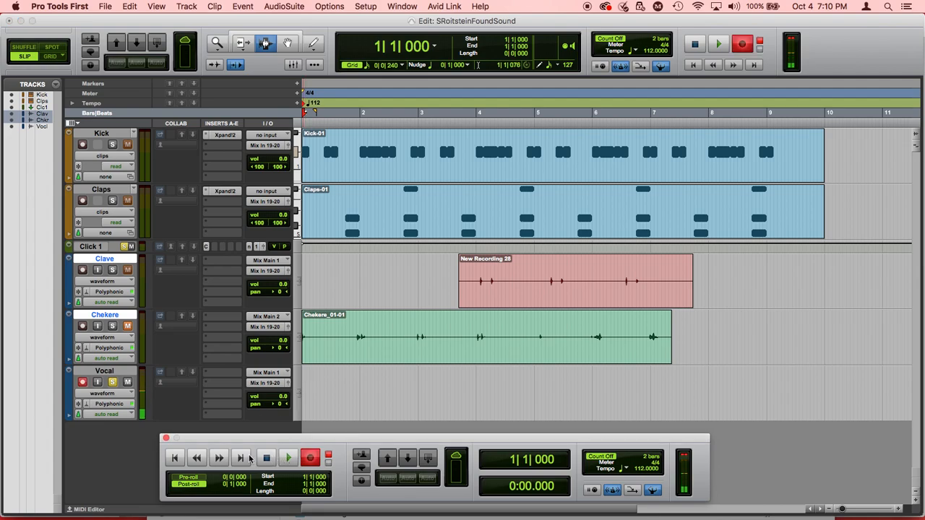
click(127, 383)
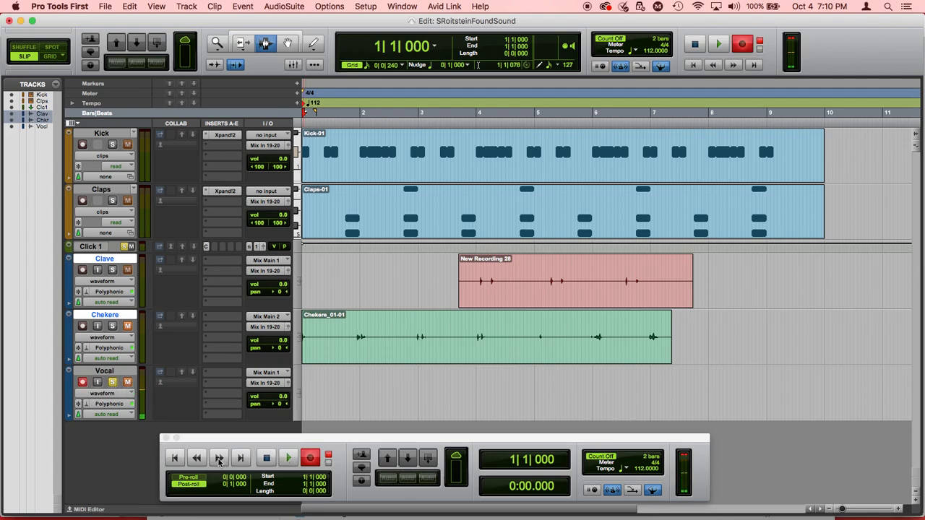
click(286, 460)
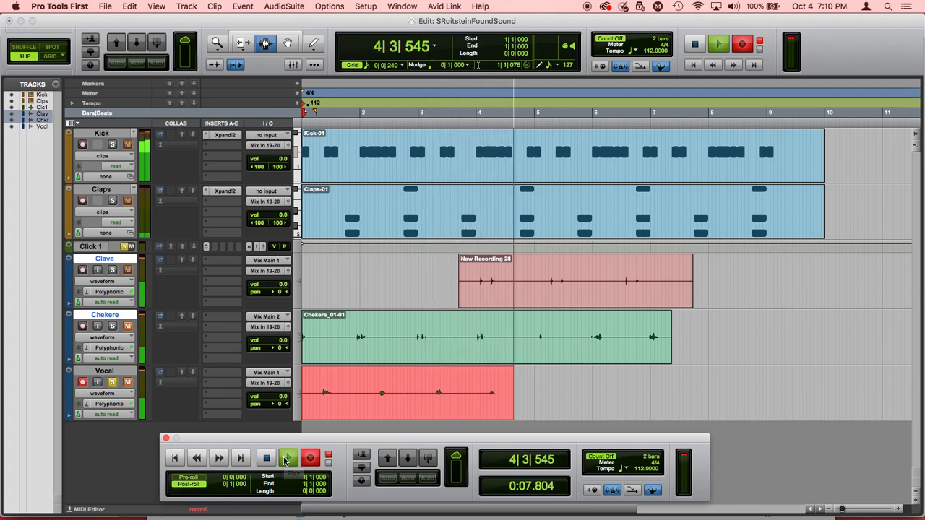
click(286, 460)
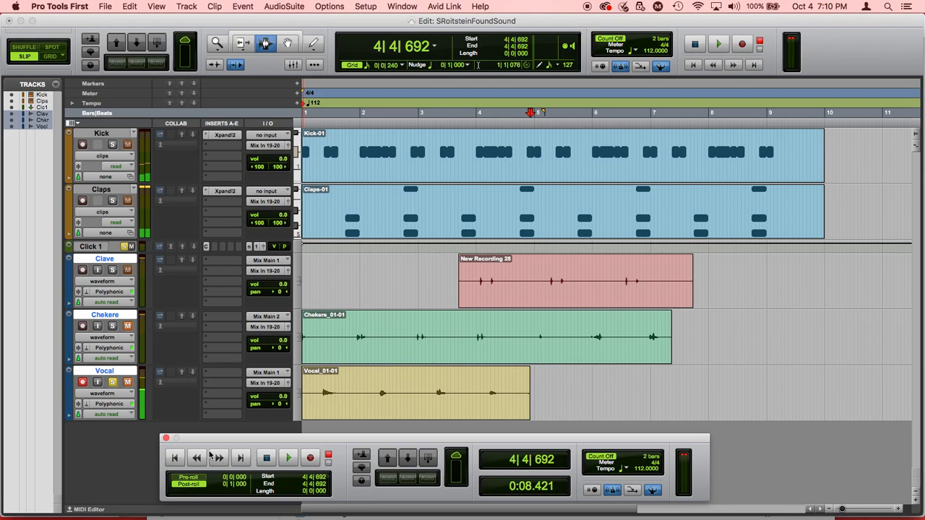
Turn off record-enable and solo on the Vocal track, and unsolo the click track
click(82, 383)
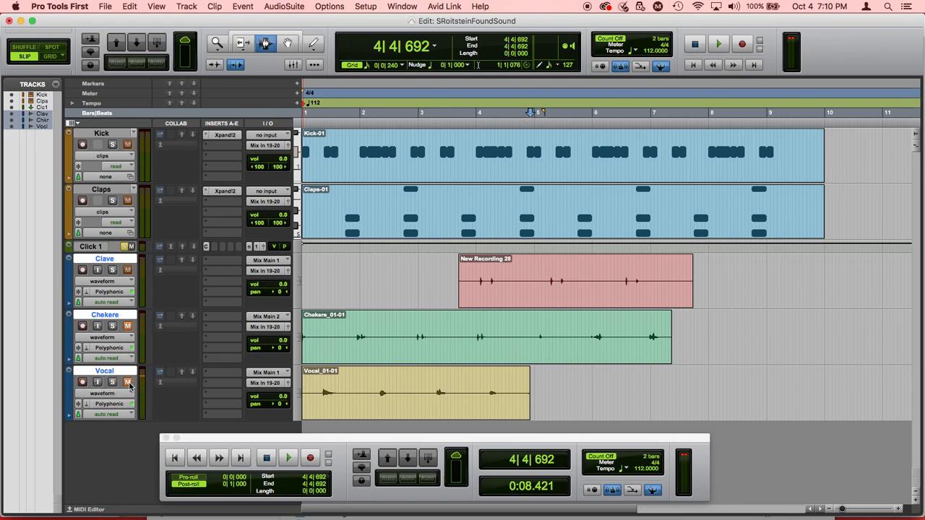
click(127, 326)
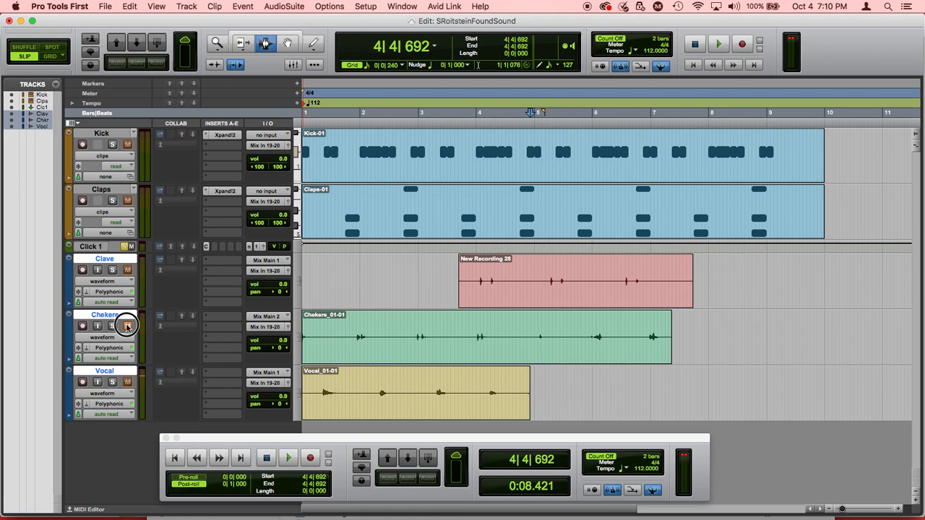
click(124, 247)
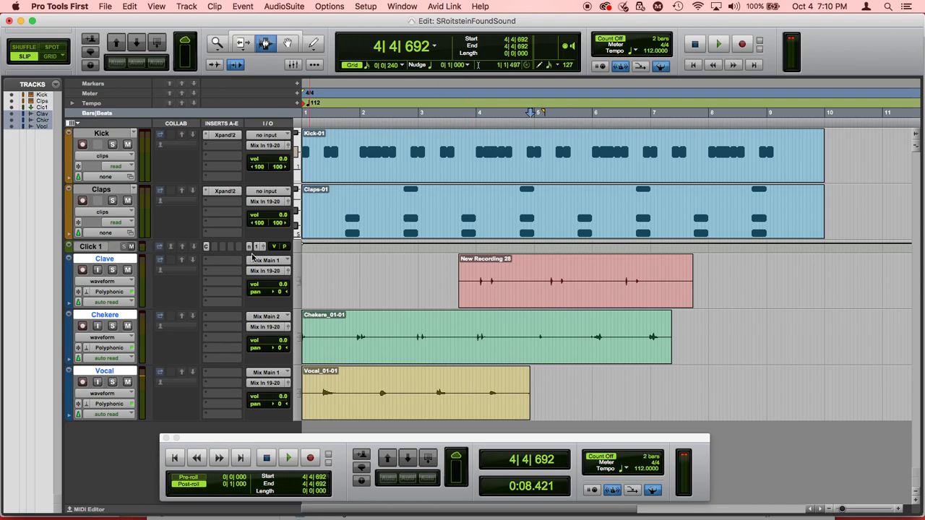
Mute the Chekere and Vocal tracks, and move the New Recording 28 clip on the Clave track to the start of bar 1
click(128, 326)
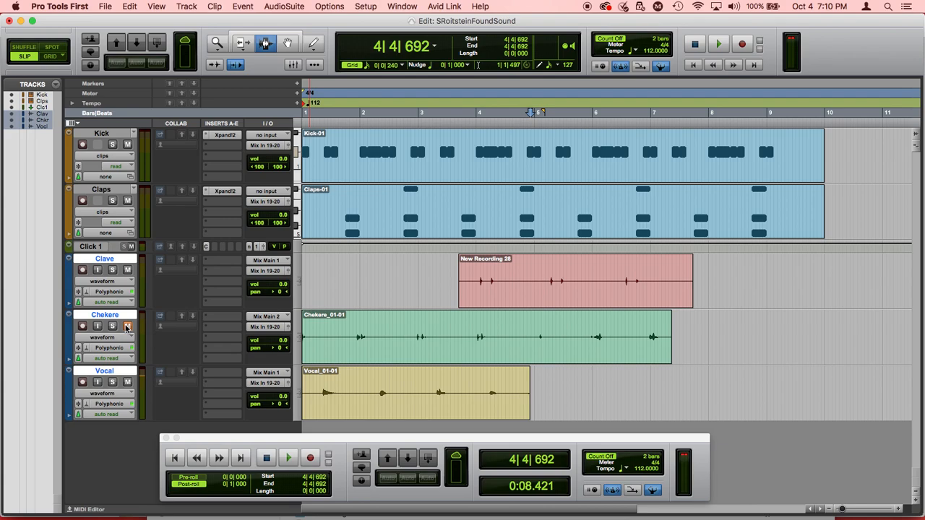
click(128, 382)
click(287, 45)
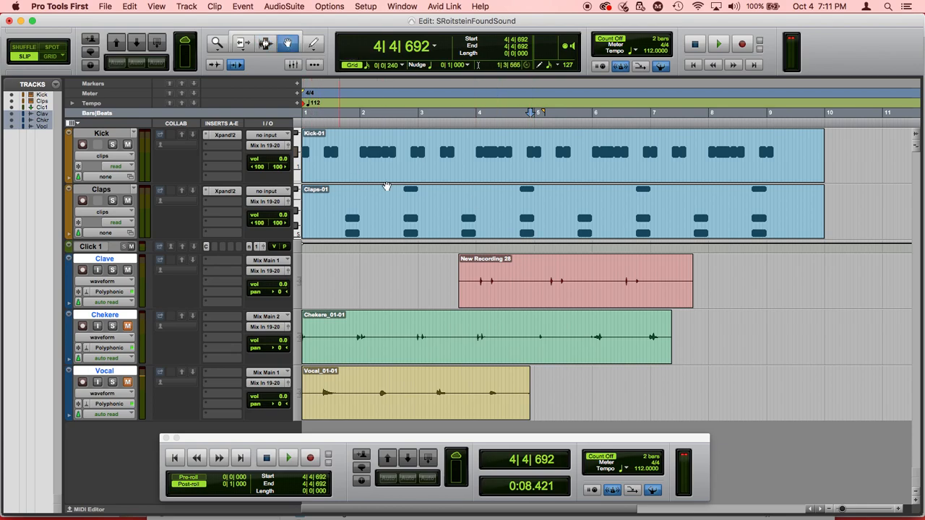
drag(510, 269, 334, 267)
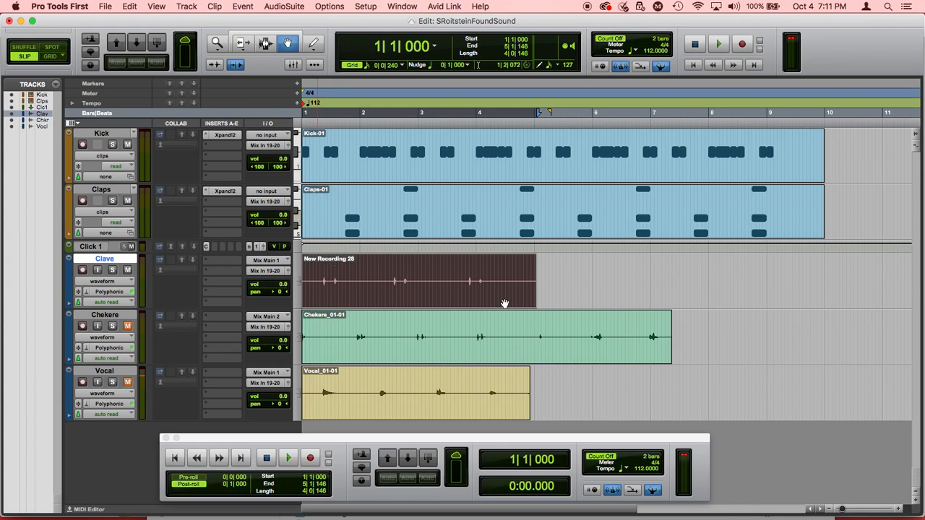
Listen to the repositioned Clave clip with the drums, and trim its start to about 1|2|368, just before the first hit
click(899, 510)
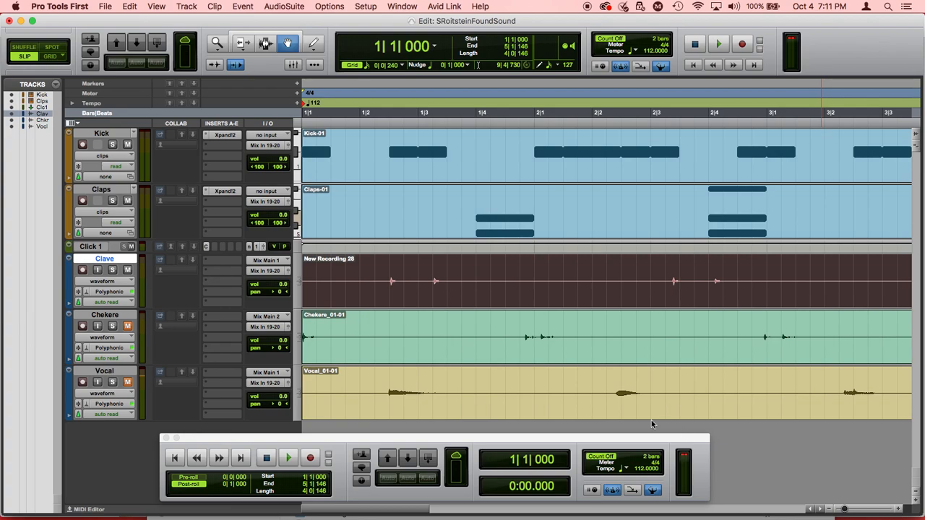
key(space)
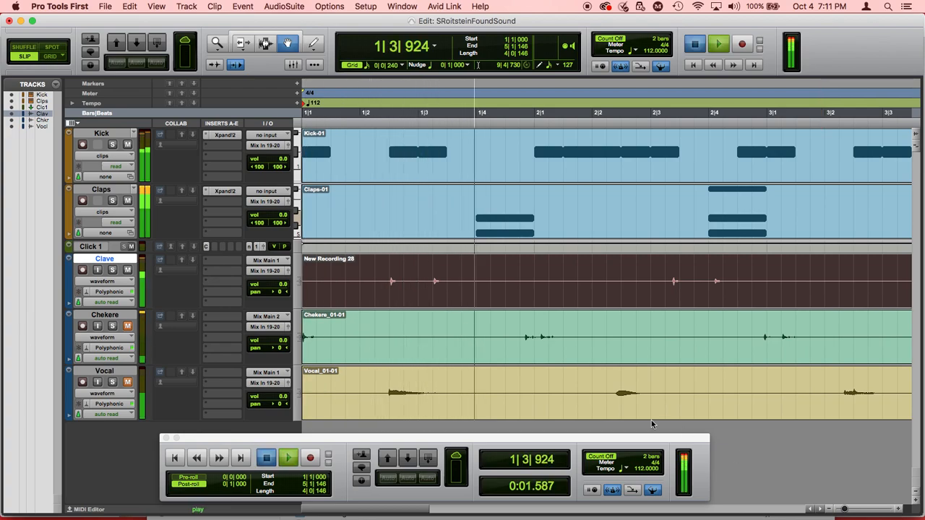
key(space)
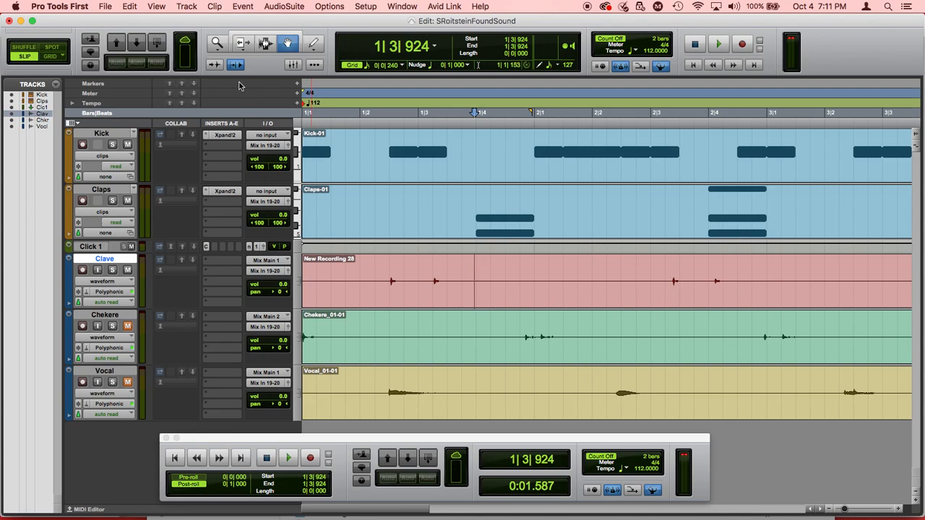
click(242, 43)
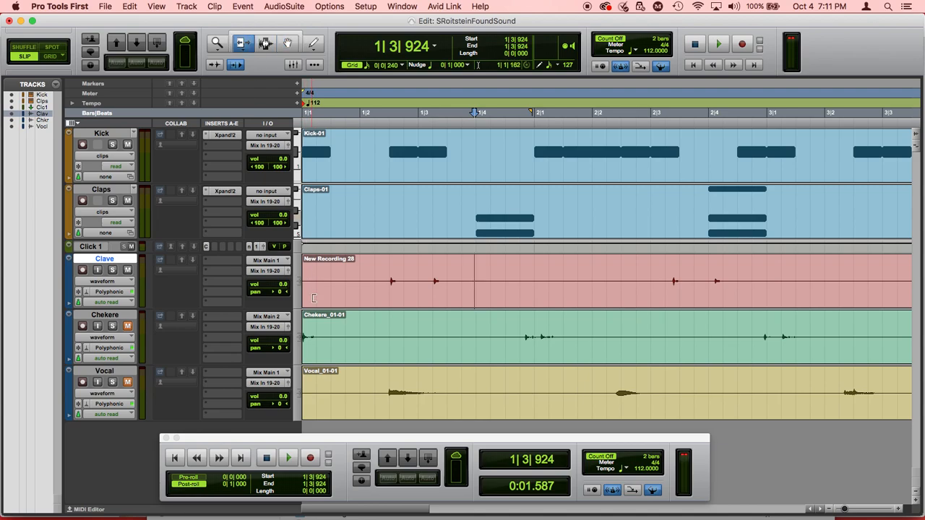
drag(305, 278, 383, 278)
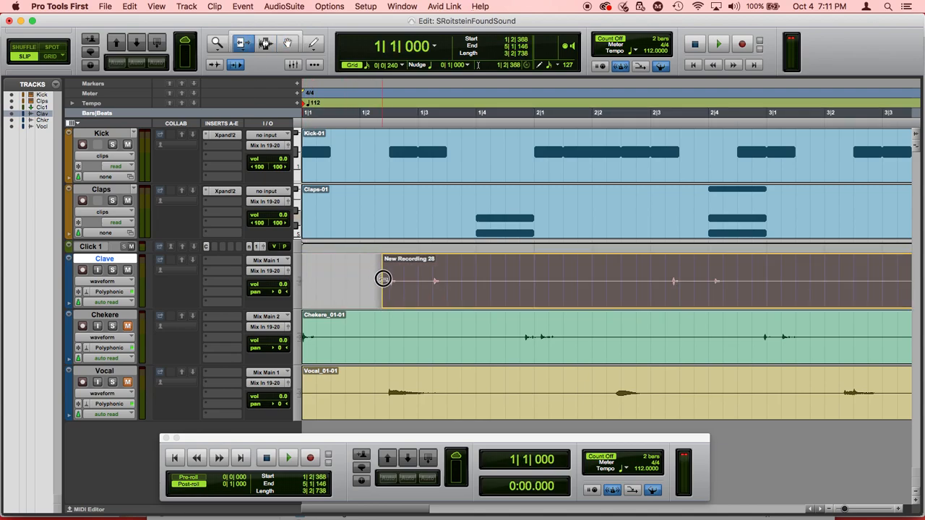